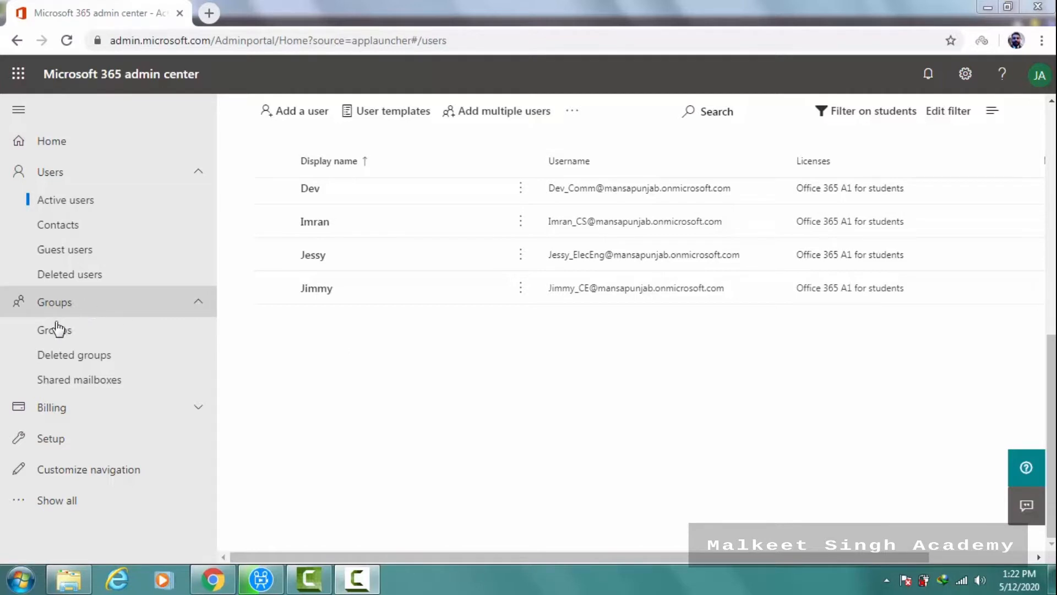
- Open the organisation's groups list and look over the existing groups
click(72, 334)
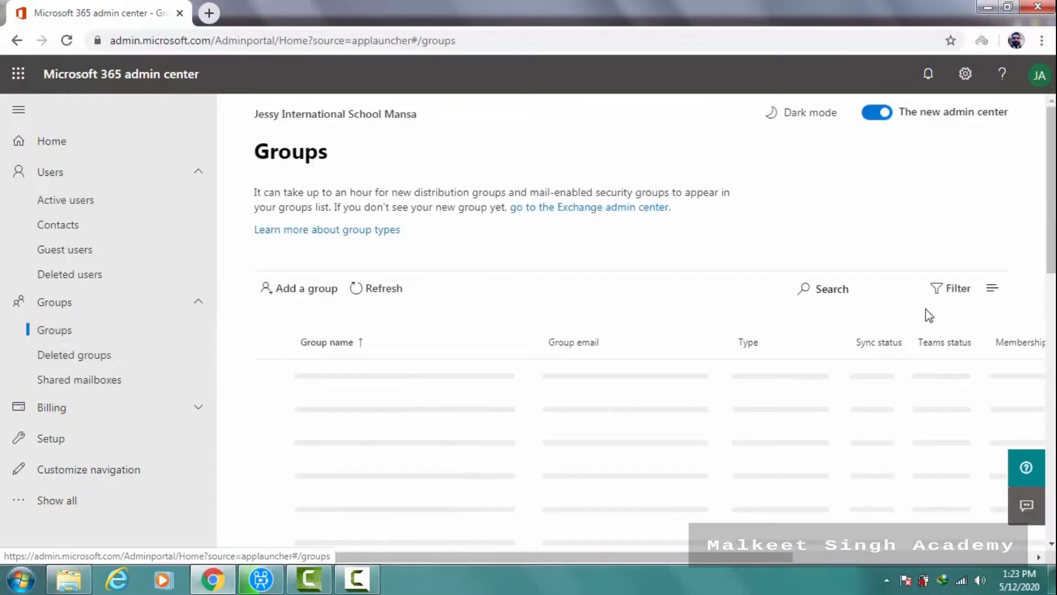
mouse_move(1054, 220)
mouse_down()
mouse_move(1054, 318)
mouse_move(1054, 219)
mouse_up()
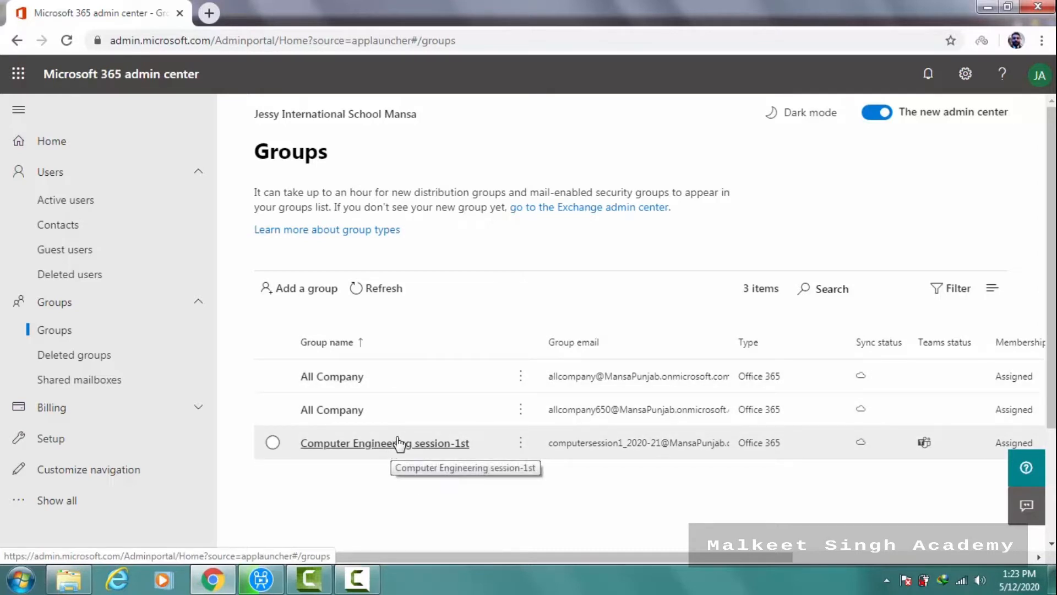
mouse_move(1051, 178)
mouse_down()
mouse_move(1048, 218)
mouse_move(1034, 173)
mouse_up()
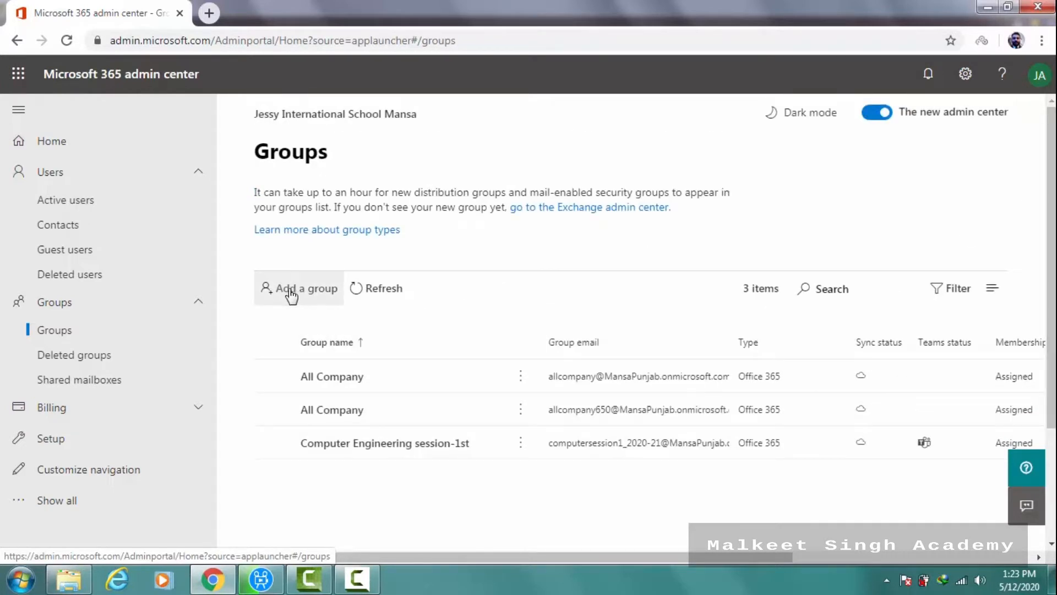
- Start adding a new group, review the available group types, and continue with Office 365 (recommended)
click(313, 297)
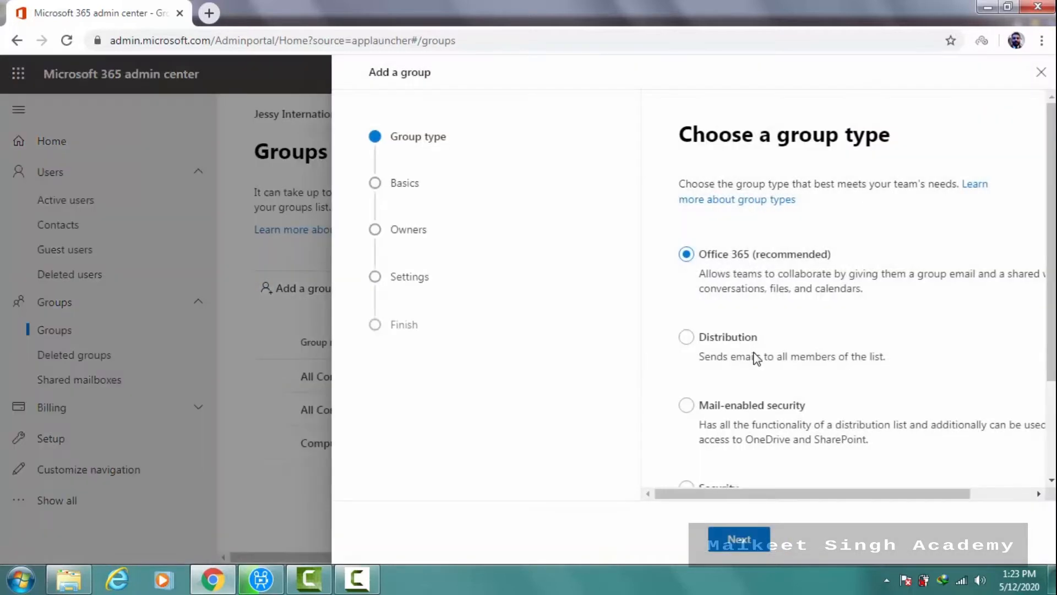
scroll(841, 177, down, 2)
scroll(841, 178, up, 2)
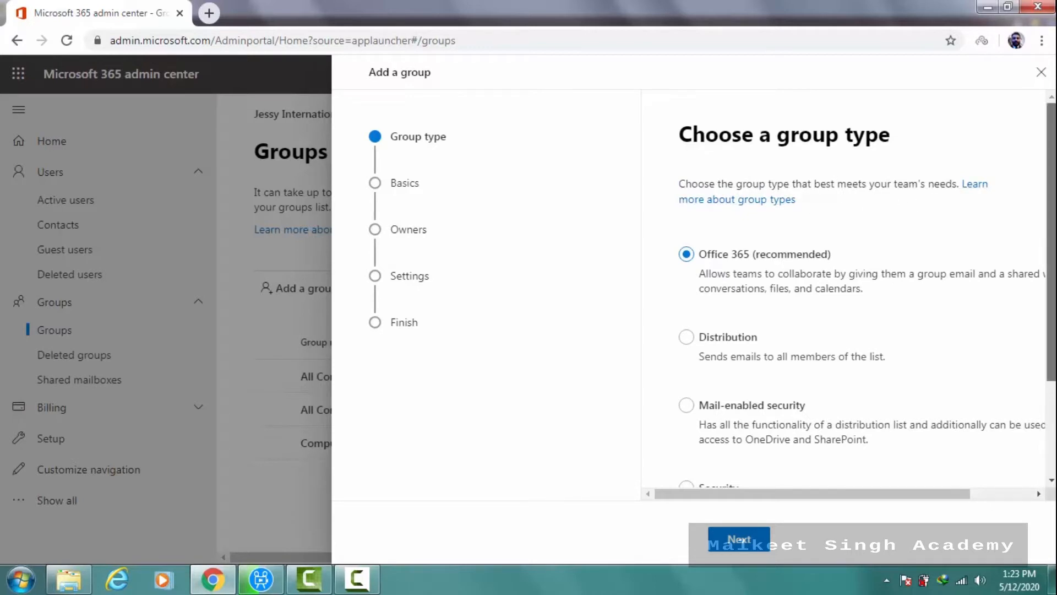
scroll(798, 218, down, 1)
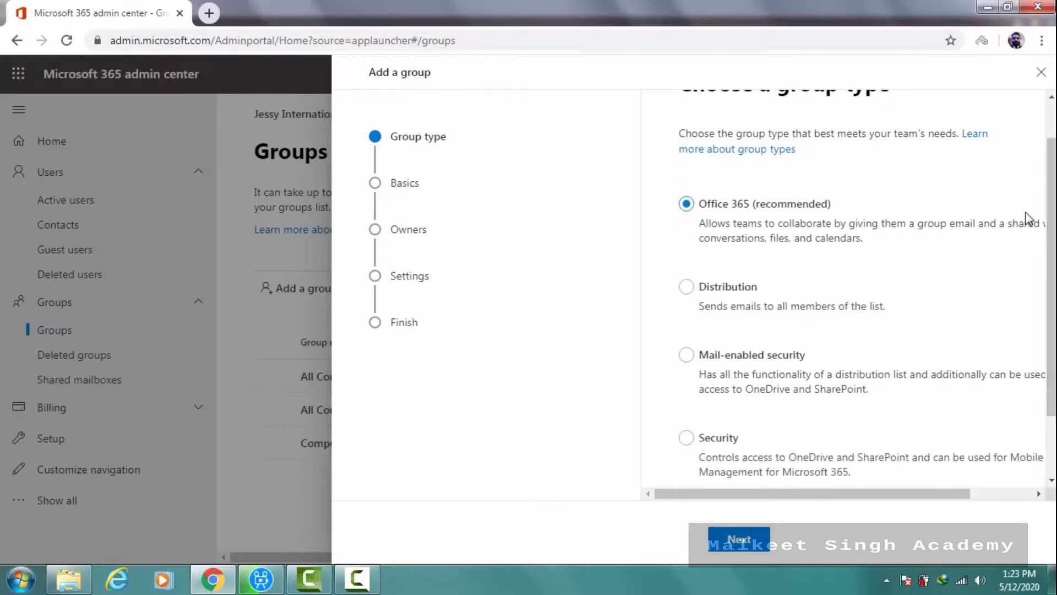
scroll(930, 261, down, 1)
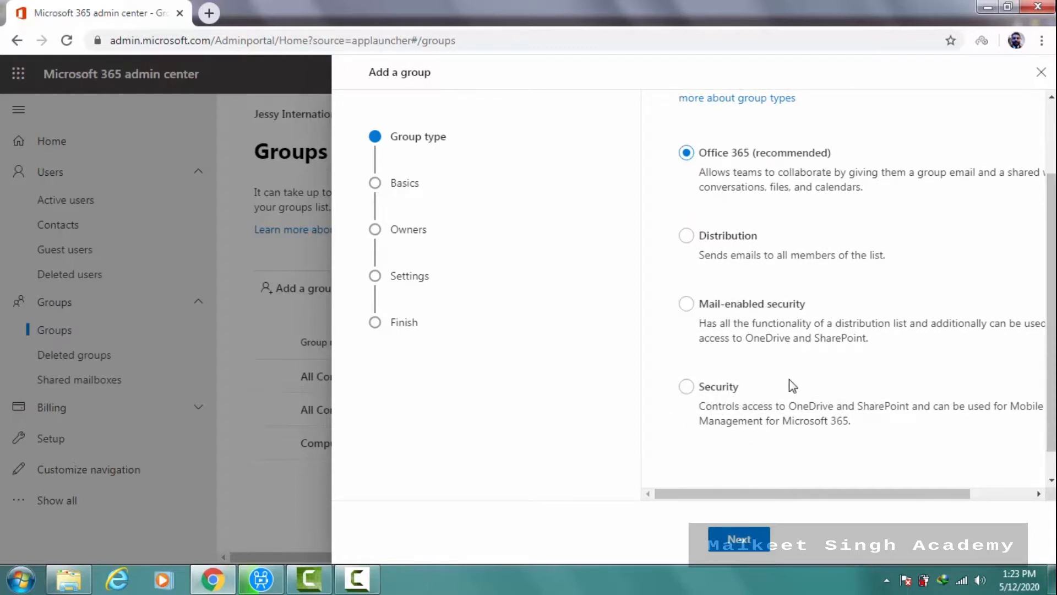
drag(1053, 258, 1052, 193)
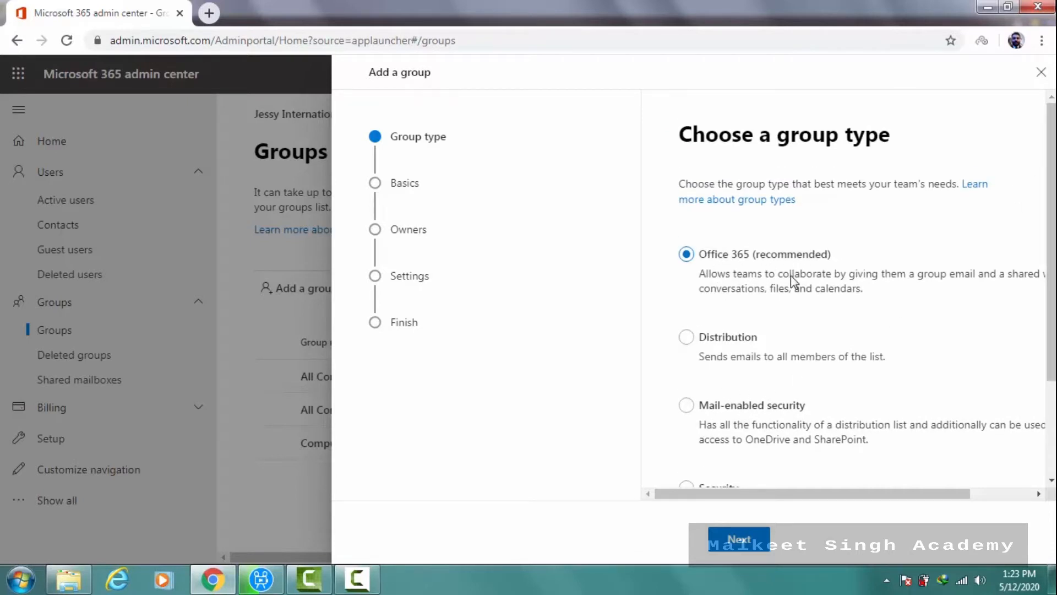
click(762, 542)
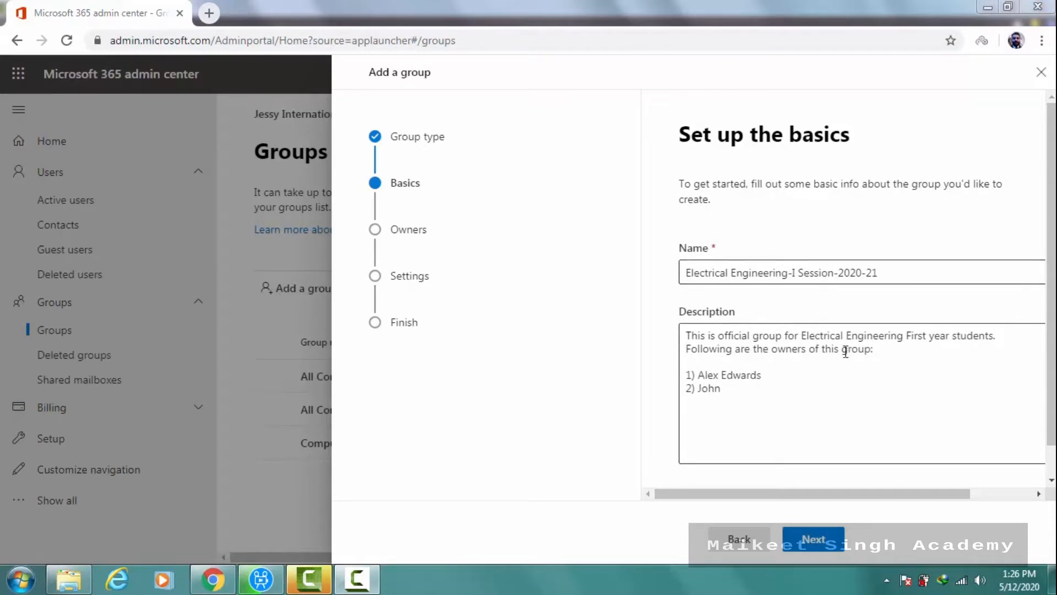
- Name the group Electrical Engineering-I Session-2020-21, describe it as the official first-year group with its owners listed, and proceed to owner assignment
scroll(1052, 228, down, 1)
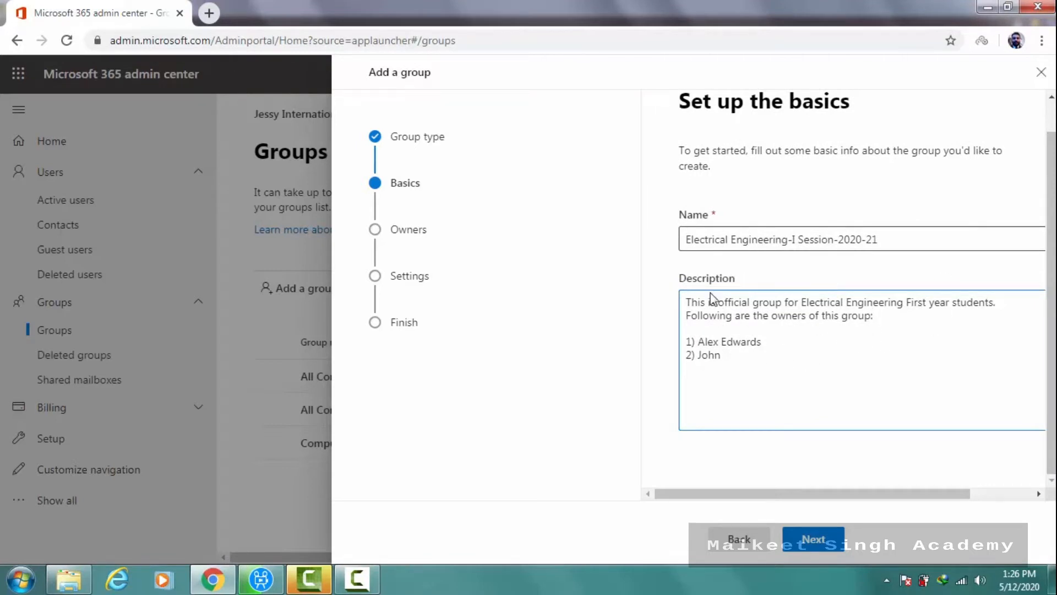
click(827, 528)
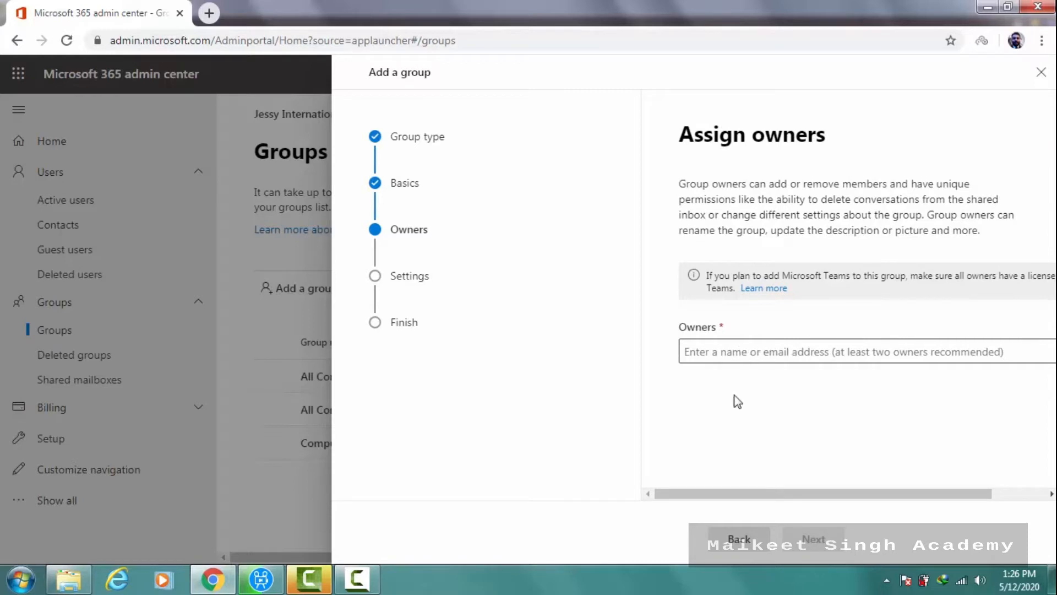
click(416, 190)
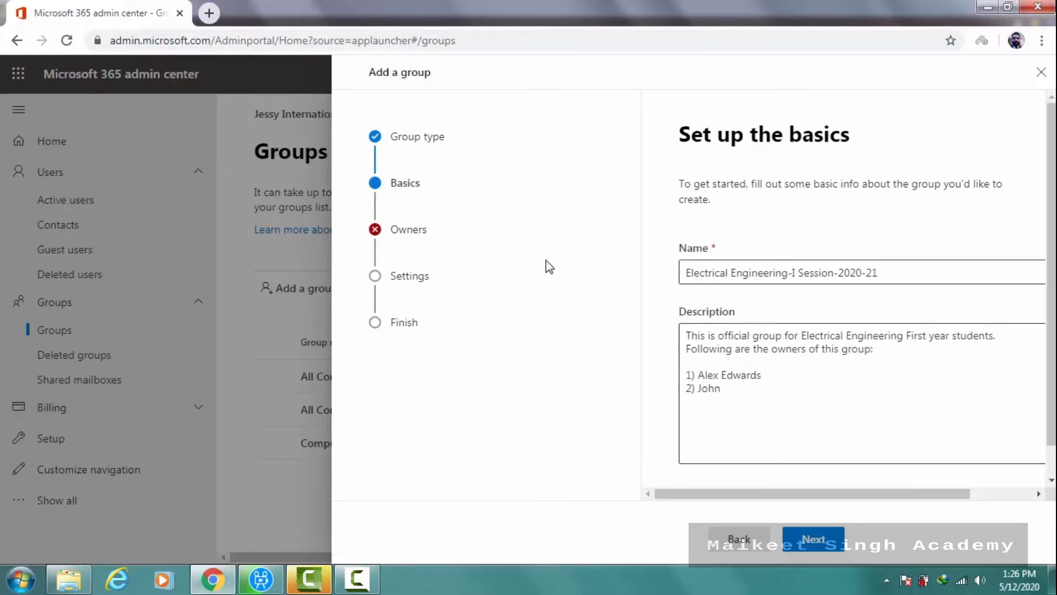
click(414, 236)
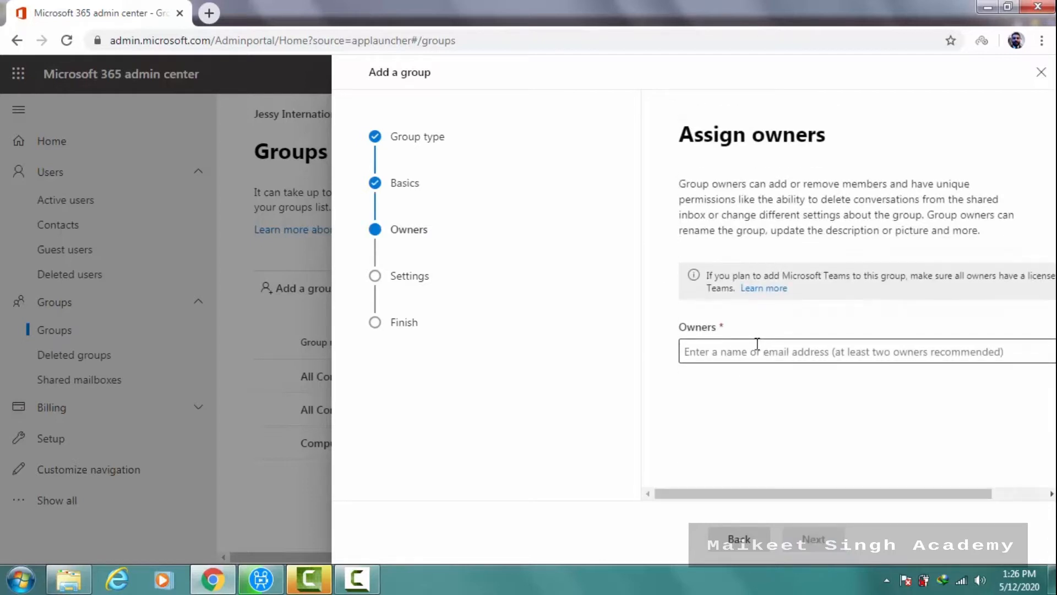
- Assign the two people named in the description as group owners and continue to the group settings
click(757, 347)
text(ale)
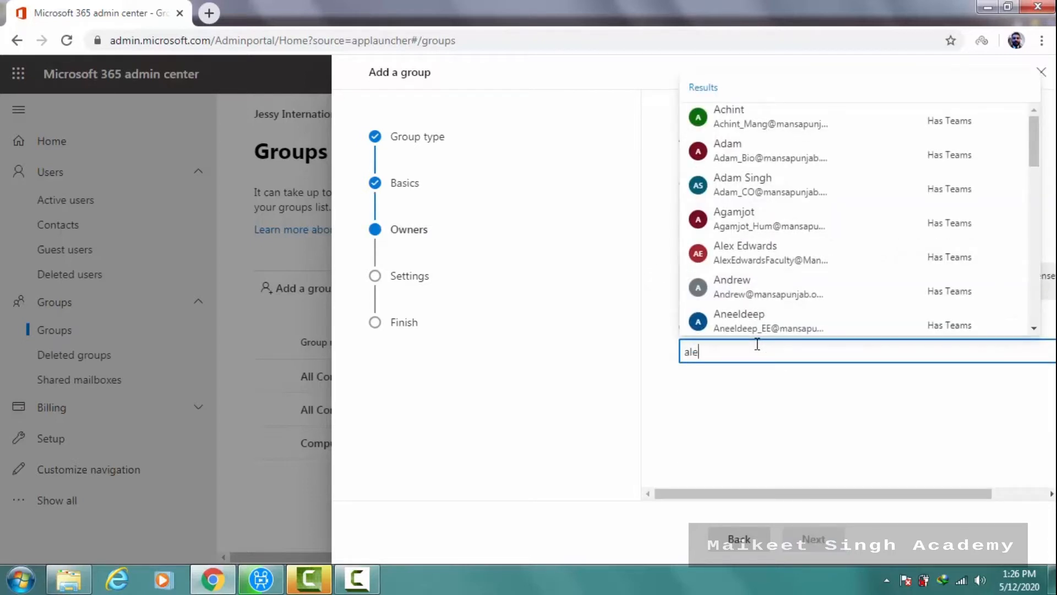
text(x)
click(750, 329)
text(john)
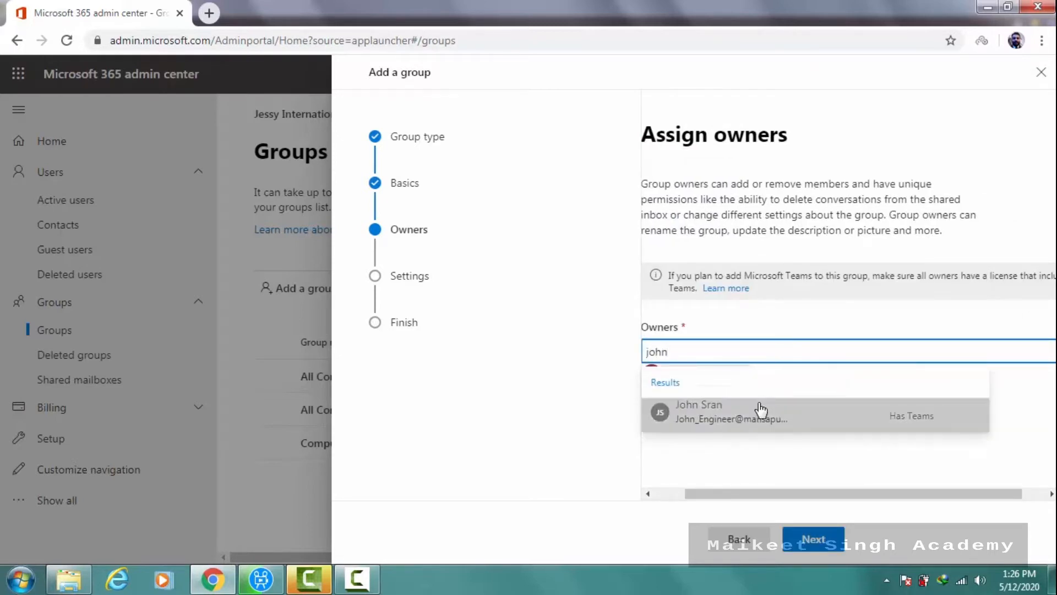
click(761, 409)
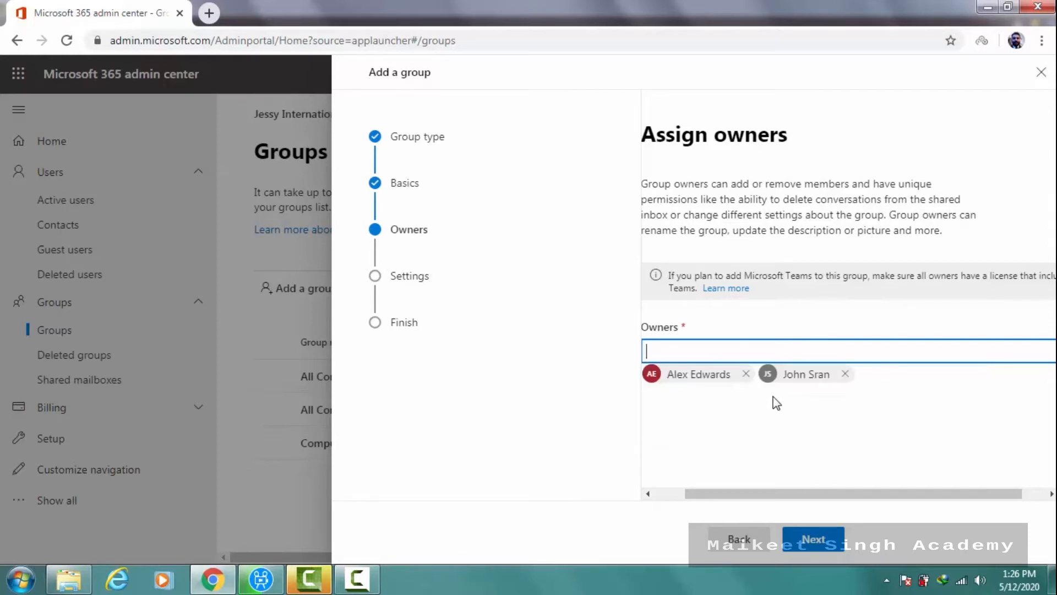
drag(732, 490, 698, 484)
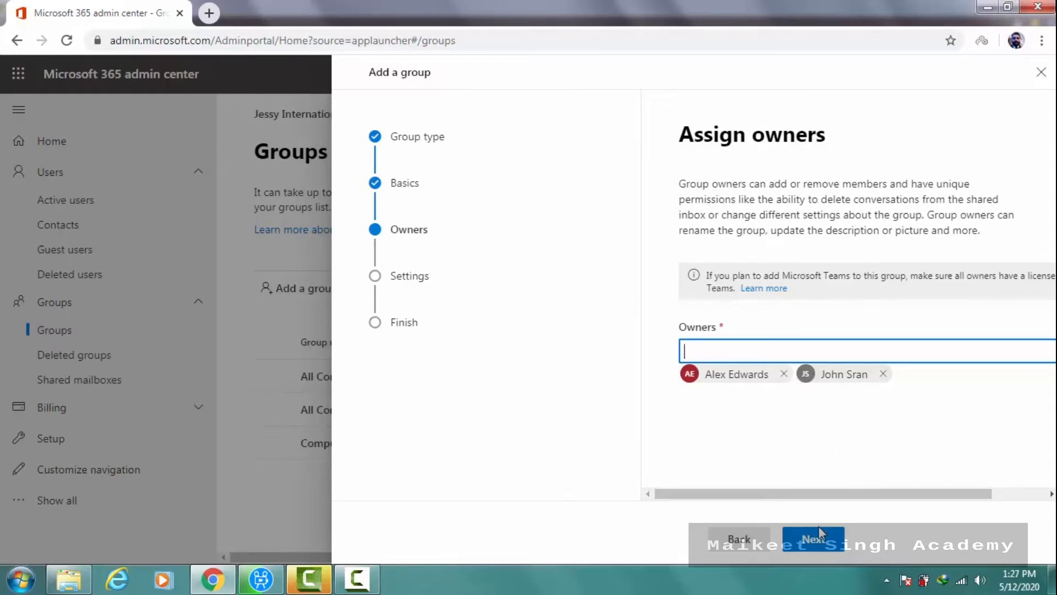
click(816, 541)
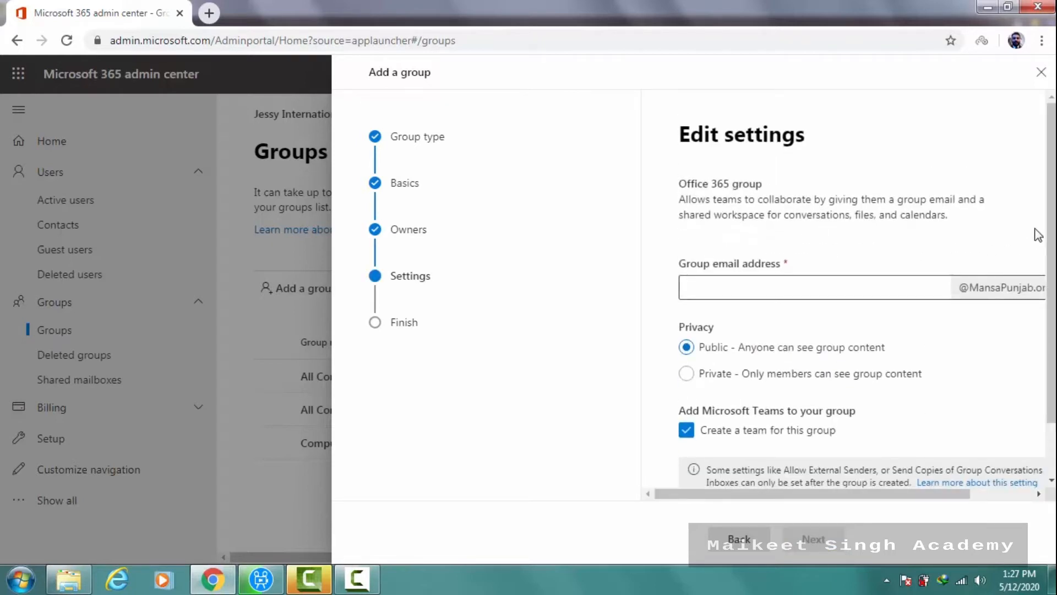
- Enter a group e-mail alias based on the group's name, set privacy to Private, and continue with team creation enabled
scroll(963, 242, down, 1)
click(754, 247)
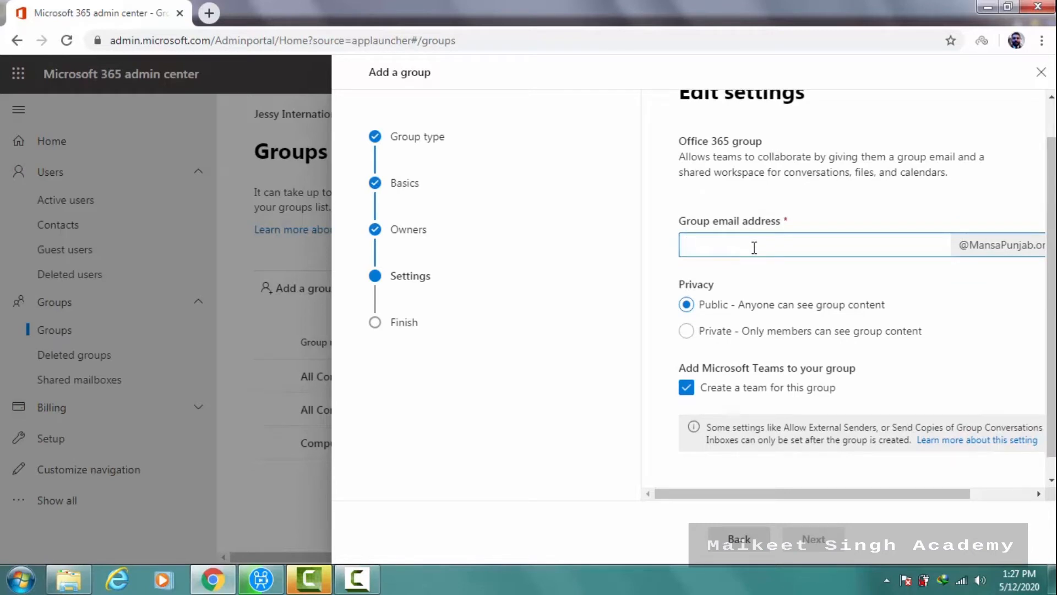
text(Electrical_Engineering_I_session2020-21)
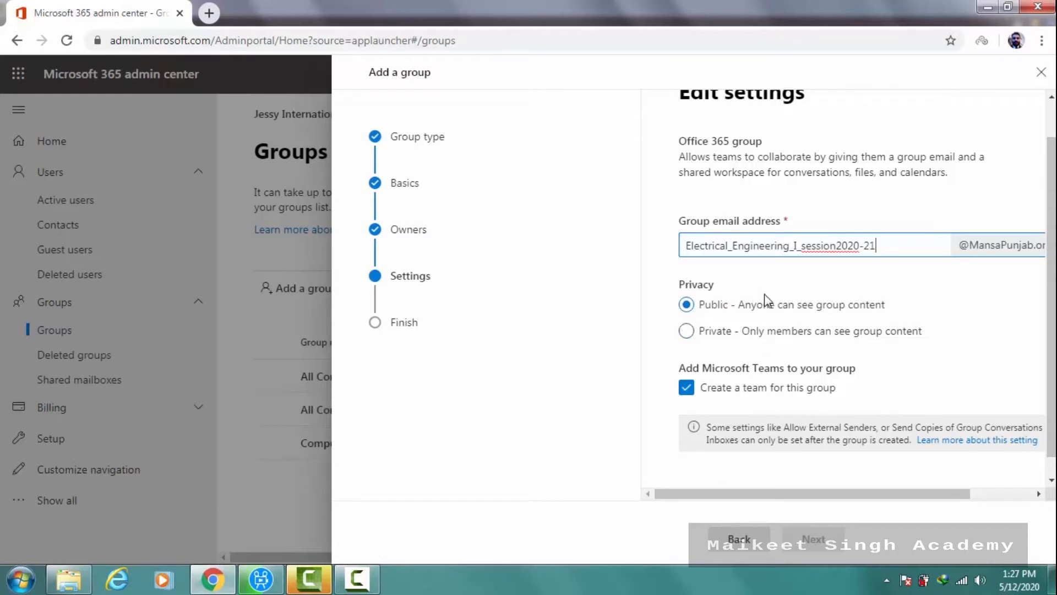
click(686, 331)
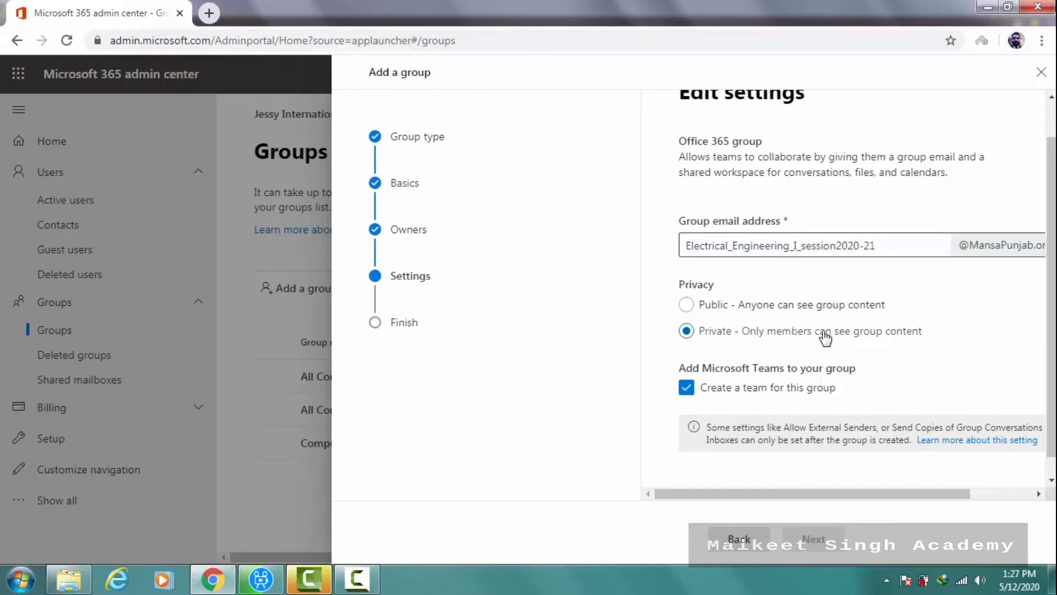
scroll(1053, 320, down, 1)
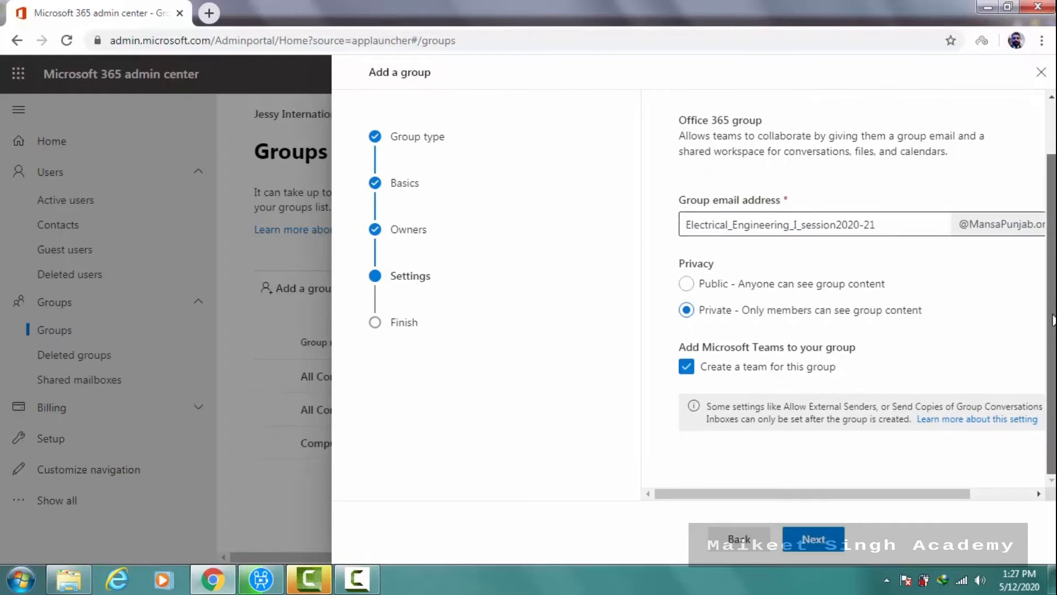
click(813, 539)
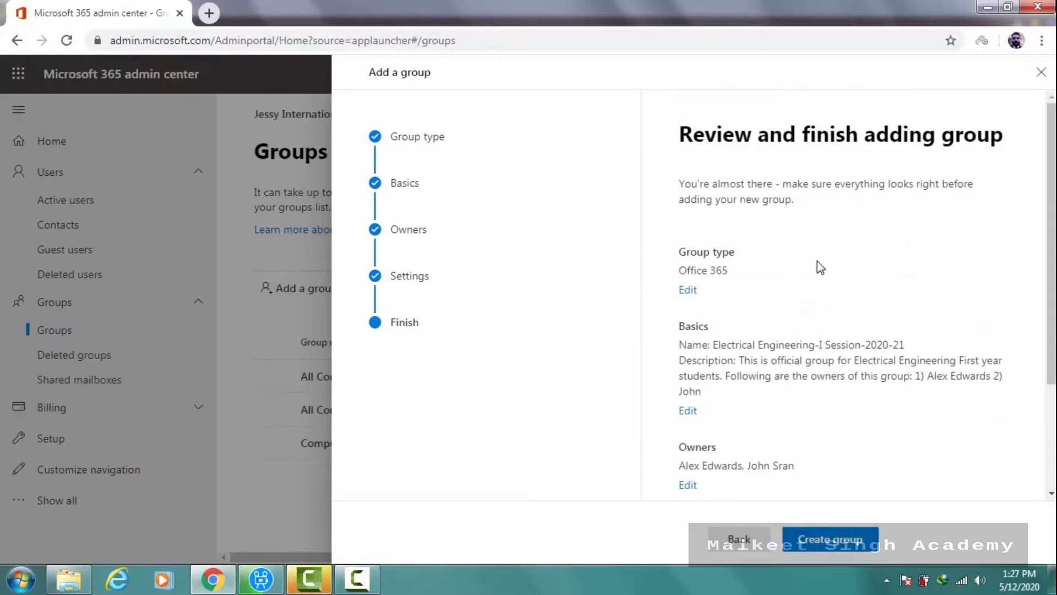
- Review the new group's type, basics, owners and settings, then create the group and close the wizard
scroll(1051, 165, down, 1)
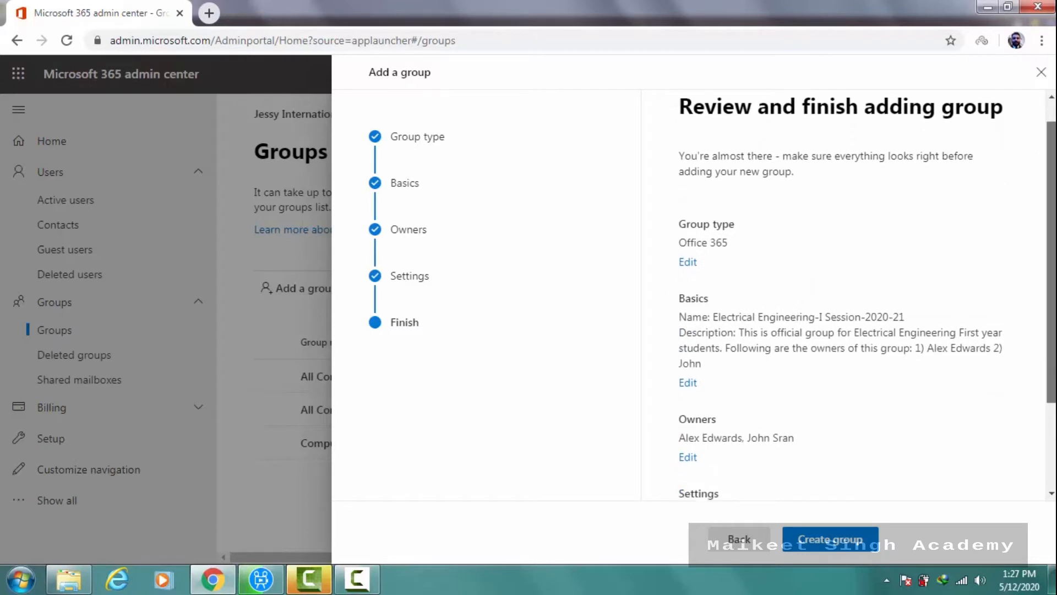
scroll(1053, 149, up, 1)
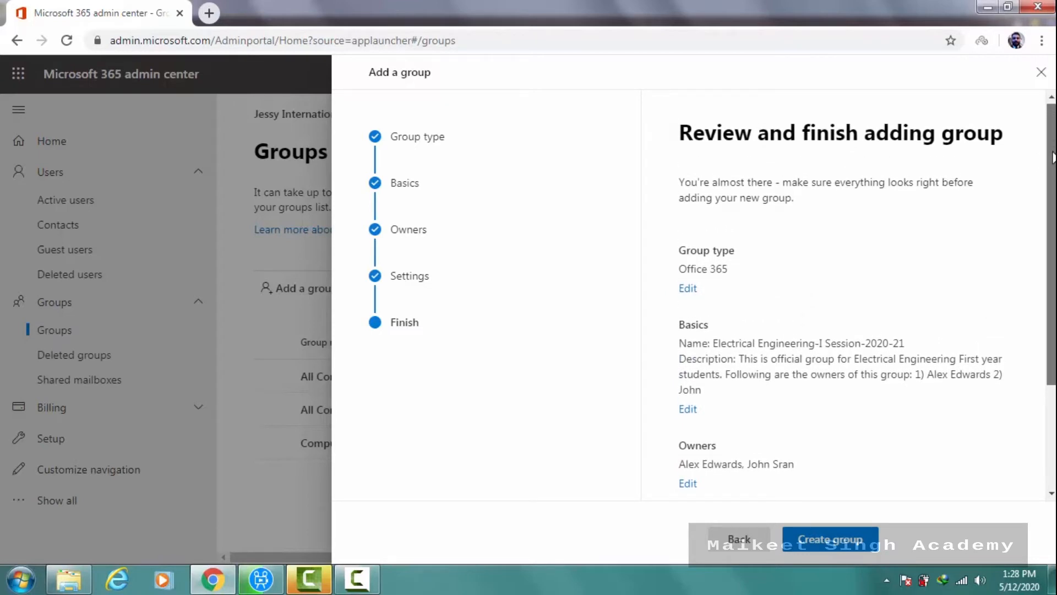
scroll(1053, 155, down, 5)
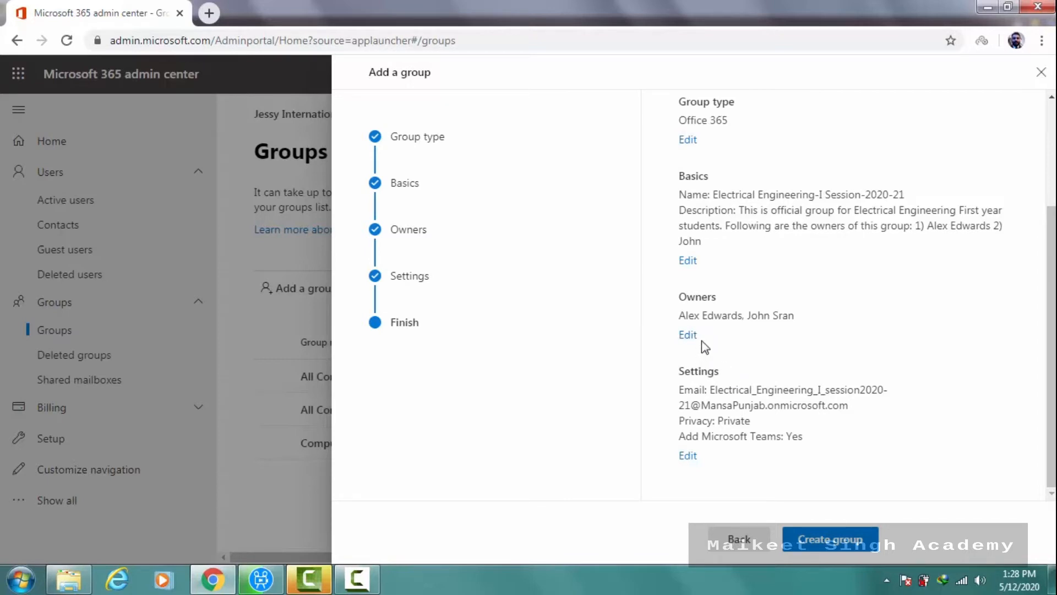
click(828, 540)
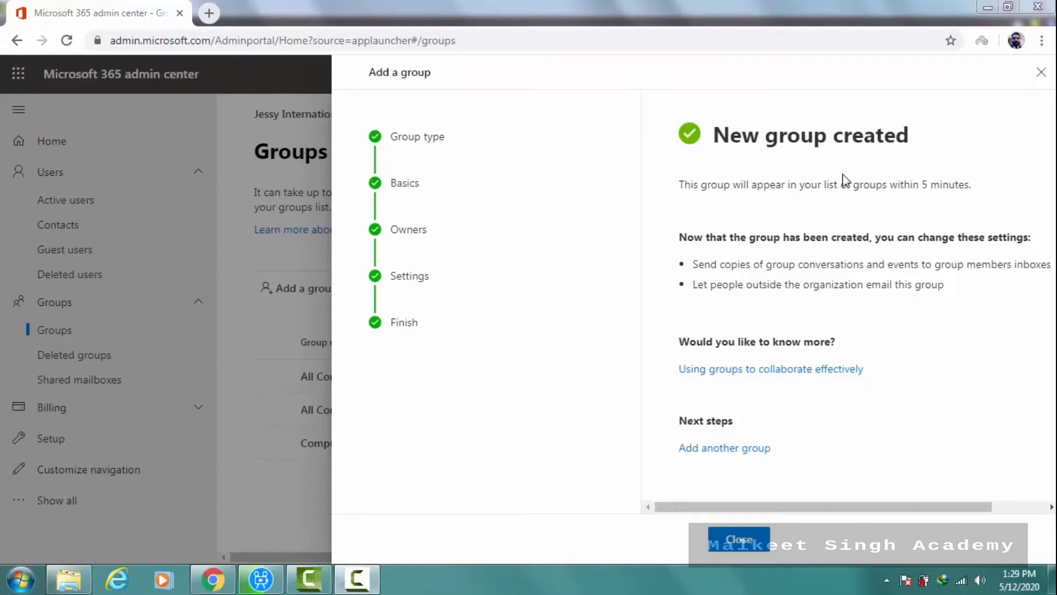
click(755, 542)
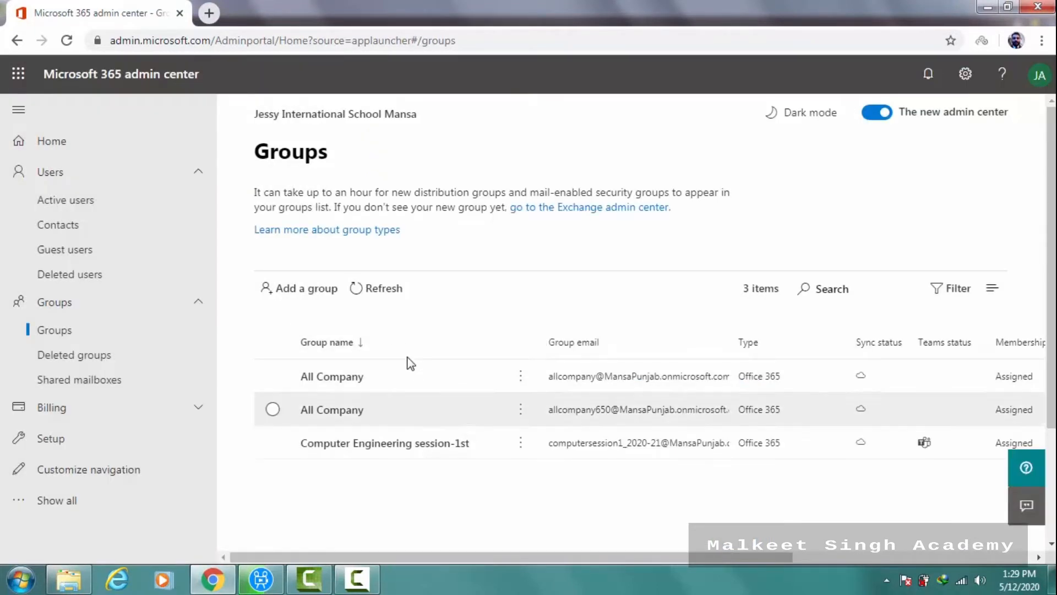
- Refresh the groups list and check the new group's entry, including its type, Teams status, privacy and creation date
click(378, 296)
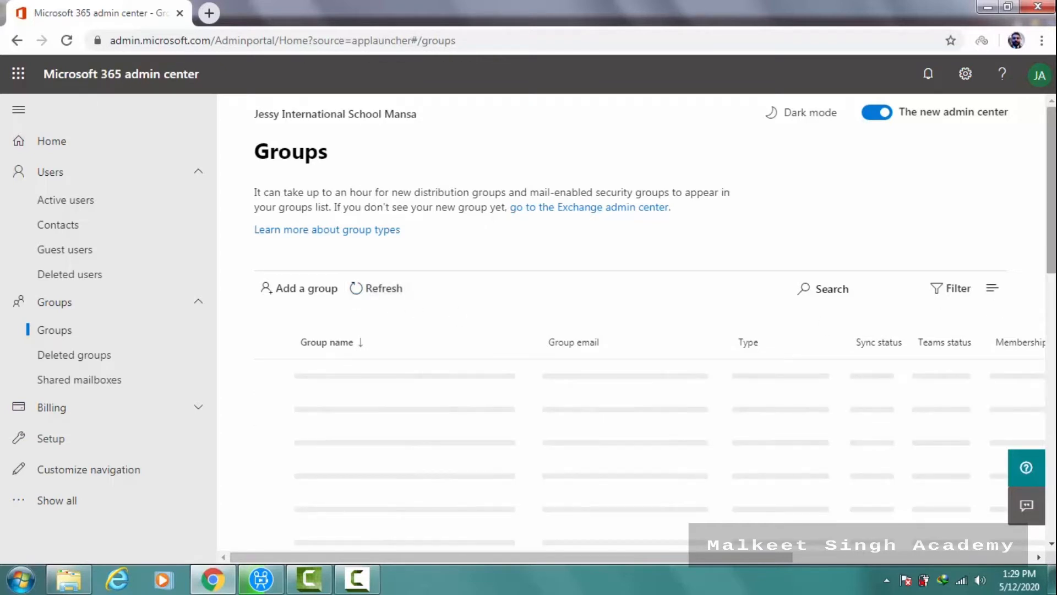
scroll(606, 330, down, 3)
scroll(606, 331, down, 1)
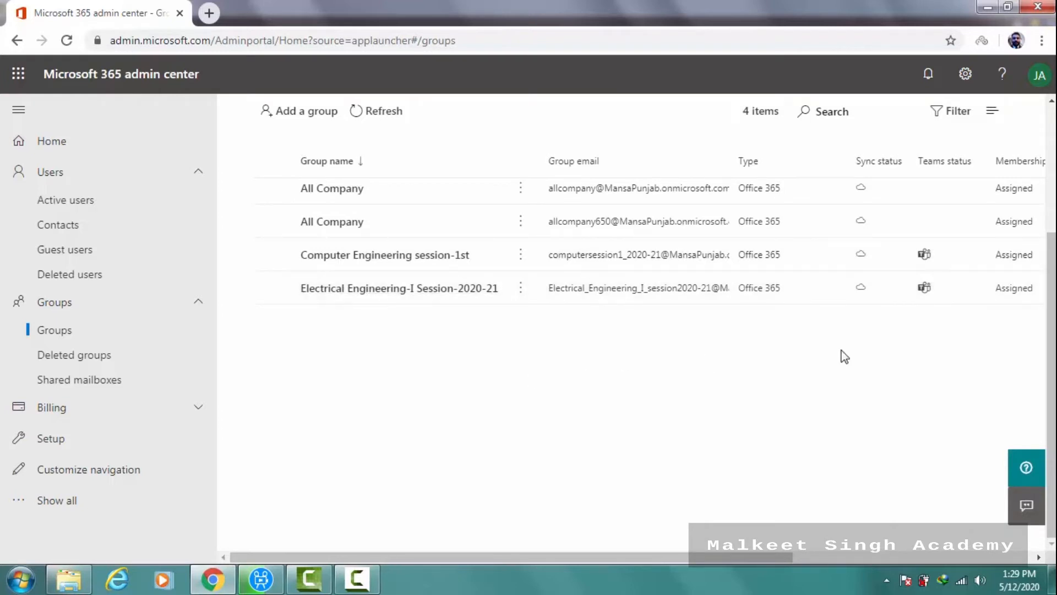
drag(1051, 303, 986, 188)
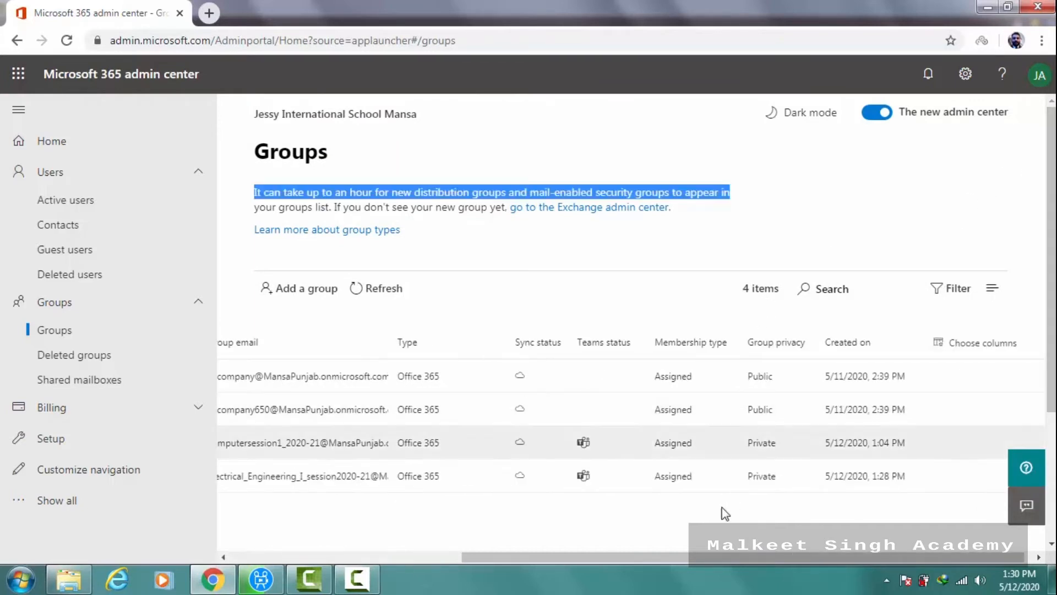
drag(707, 553, 455, 560)
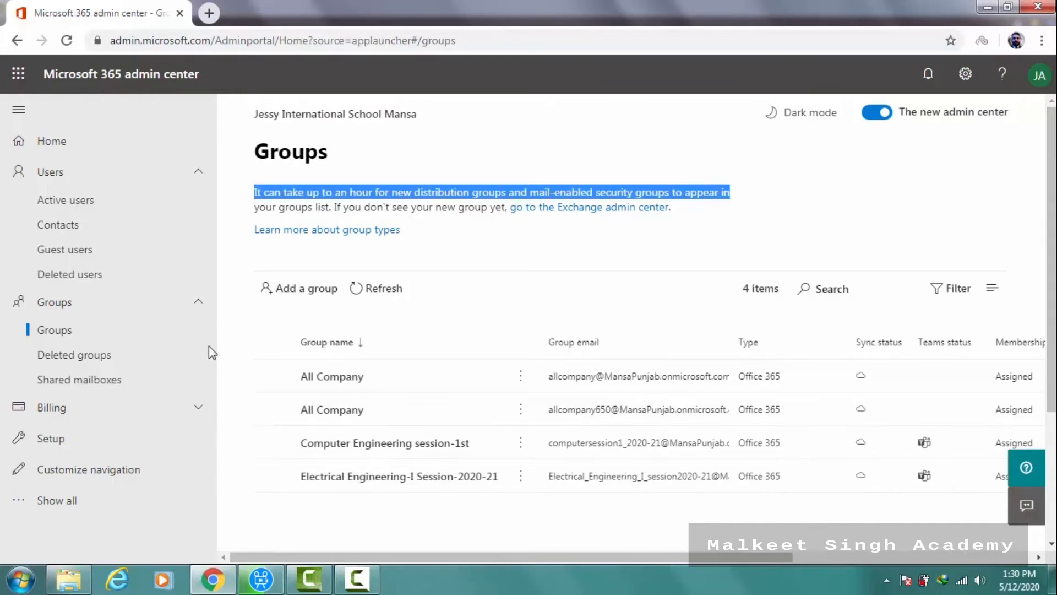
- Open the active users list and apply the custom filter "Filter on students"
click(122, 203)
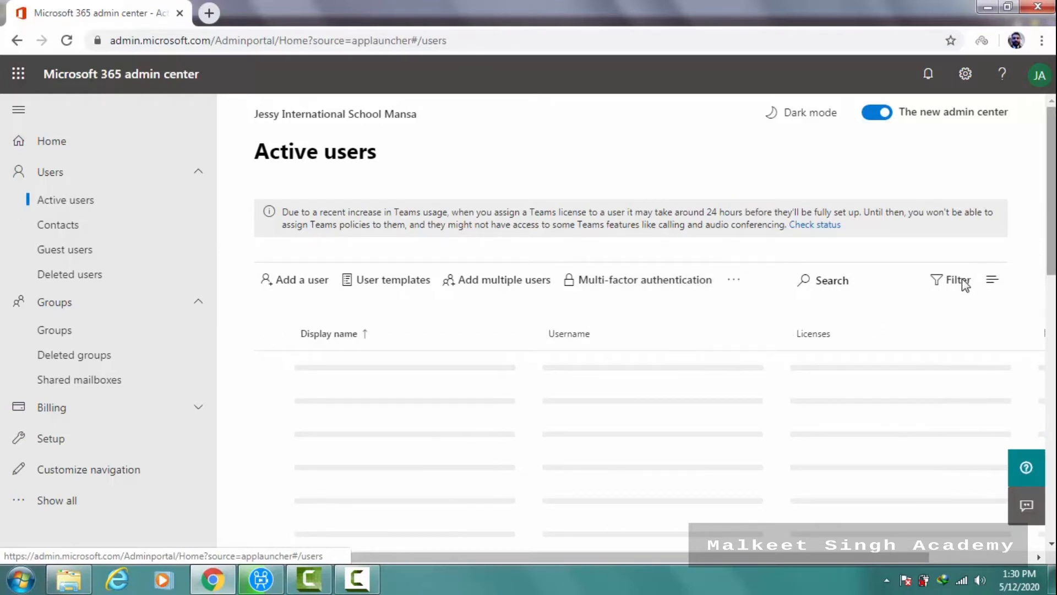
scroll(966, 283, down, 1)
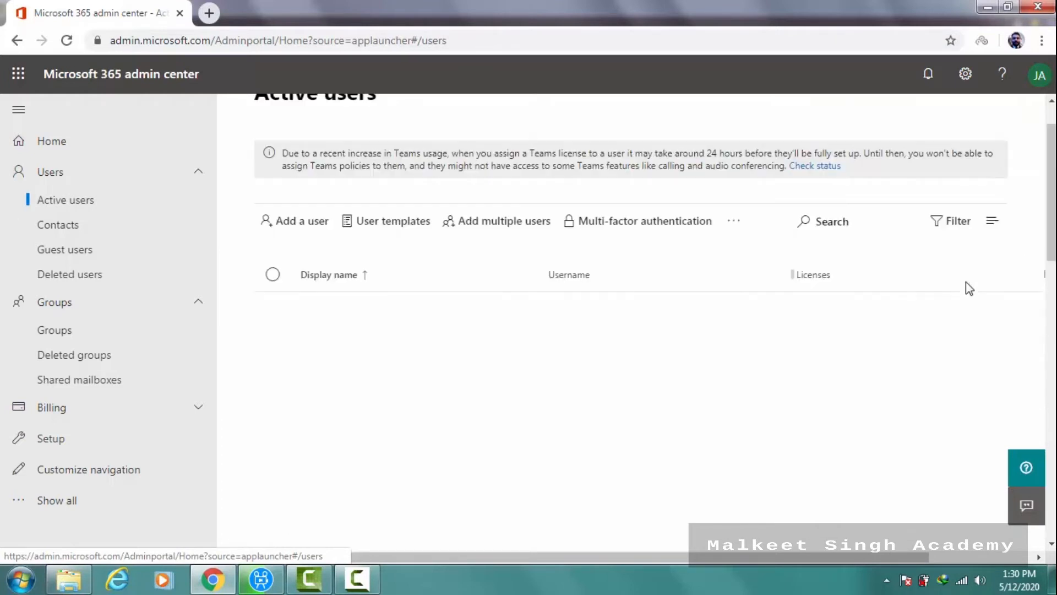
click(954, 228)
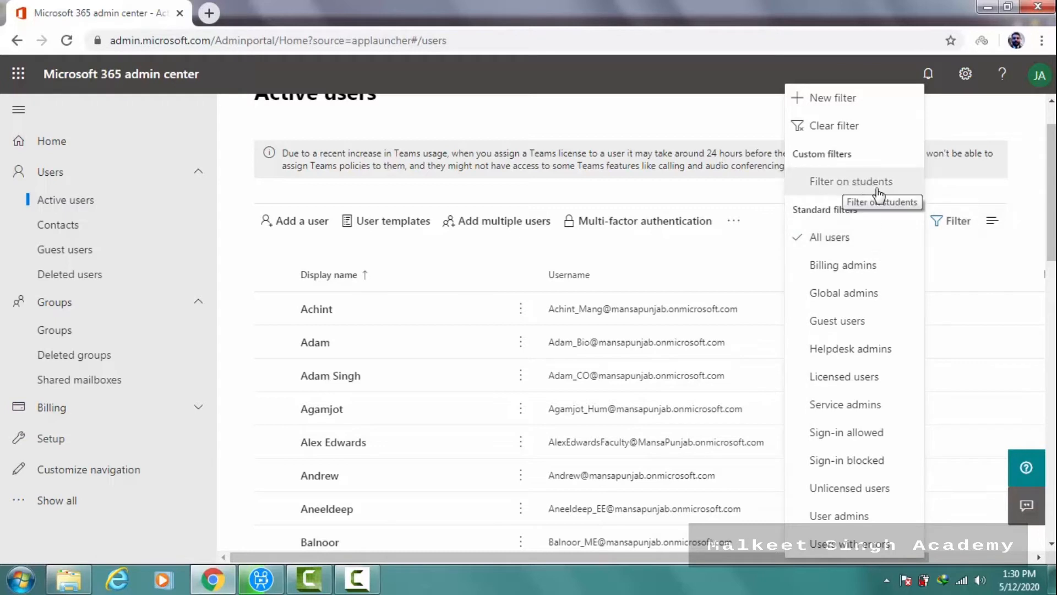
click(843, 189)
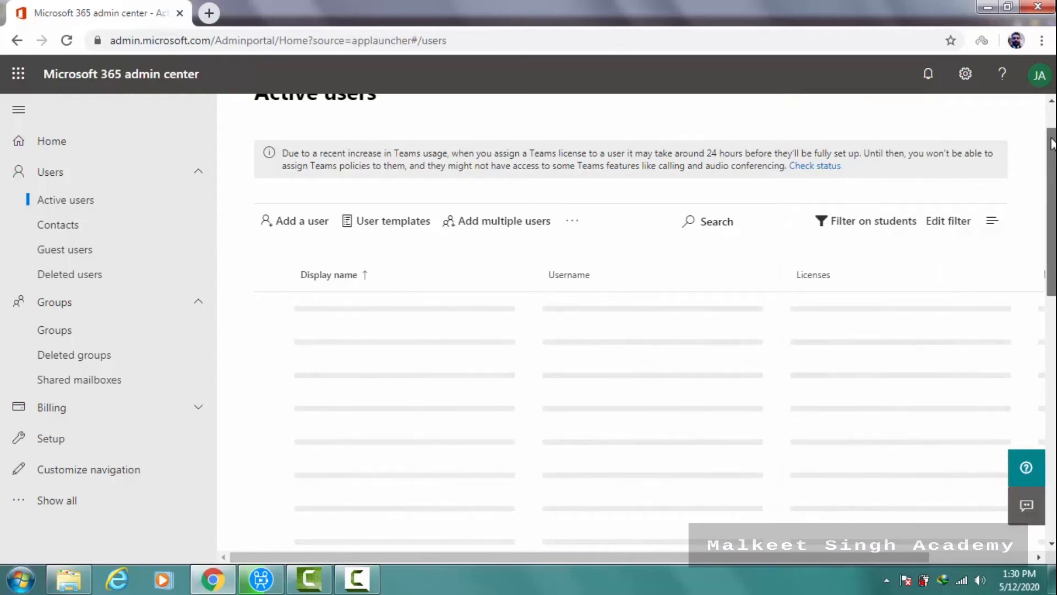
scroll(890, 239, down, 2)
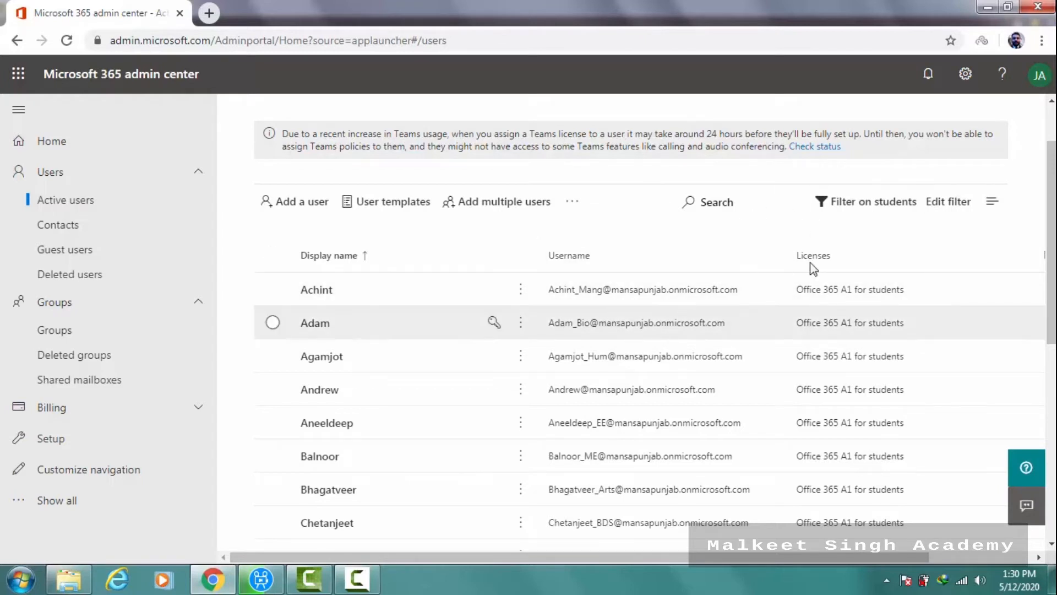
click(870, 213)
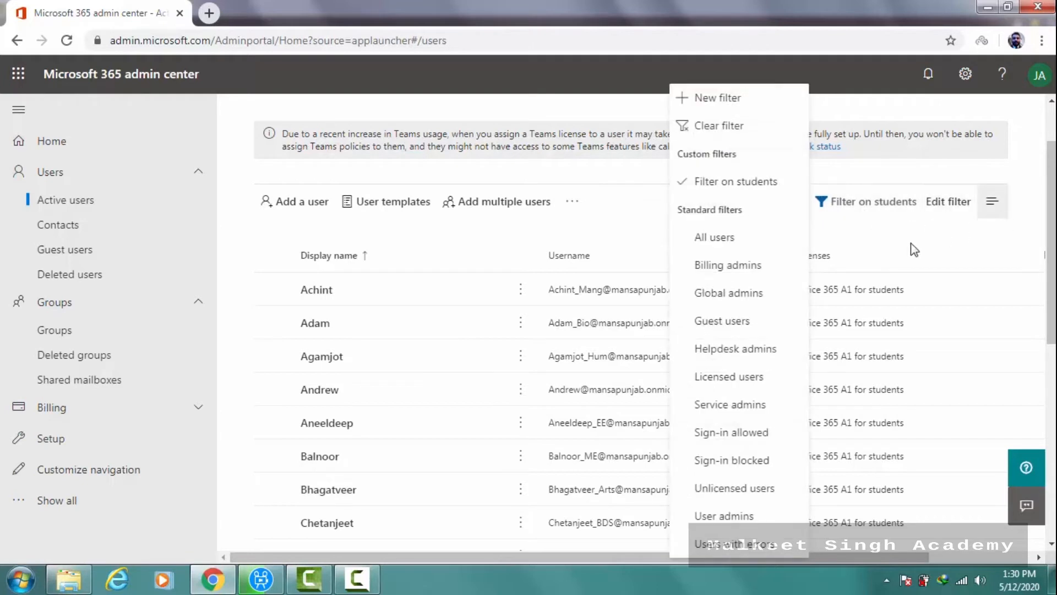
click(745, 190)
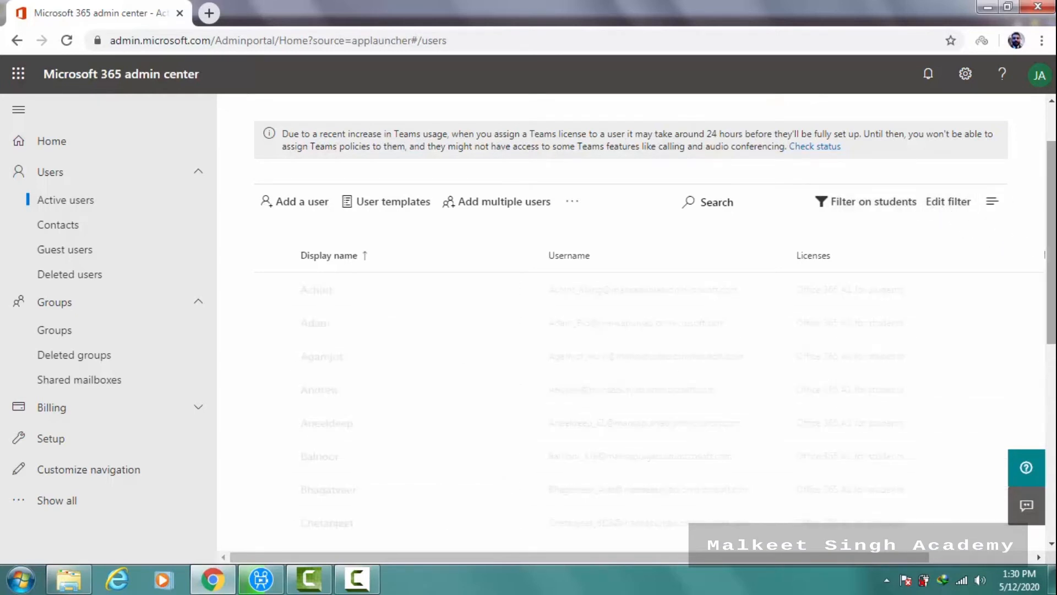
scroll(1051, 240, down, 1)
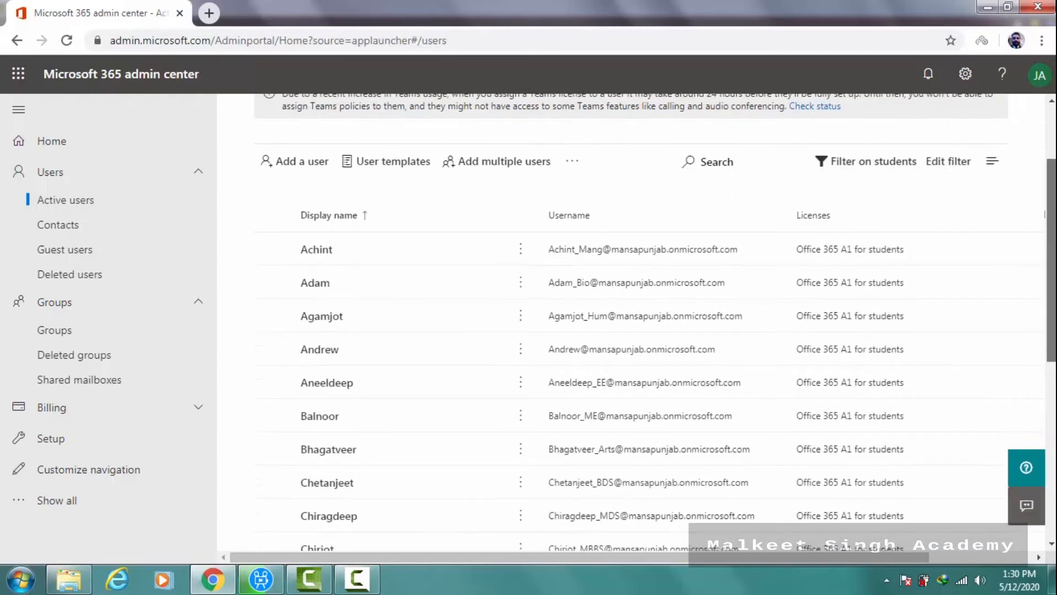
- Review the conditions of the "Filter on students" custom filter, especially the job title Student, then save and close the filter
click(946, 165)
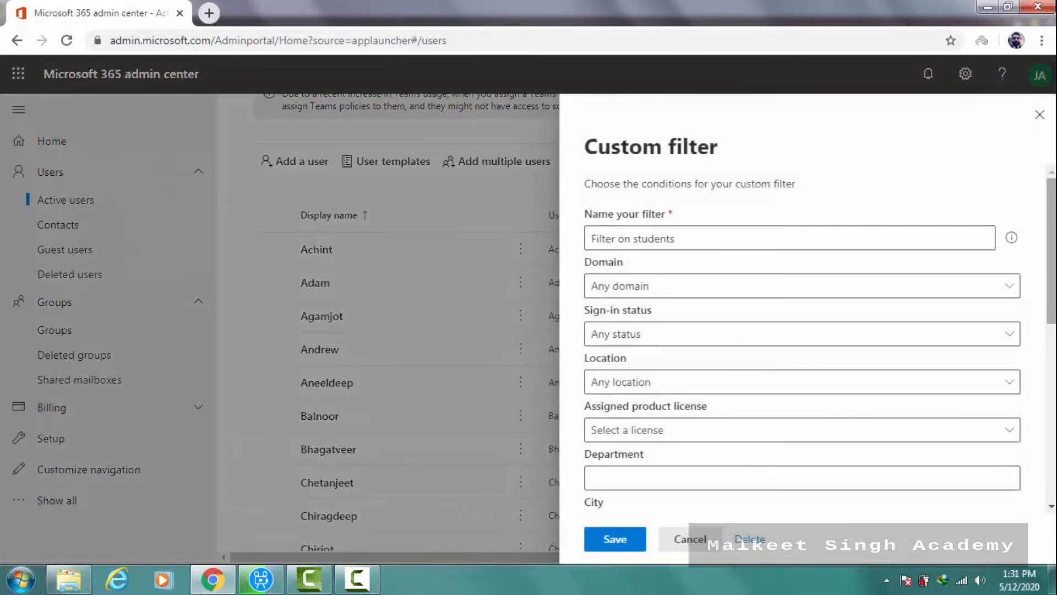
scroll(1010, 229, down, 2)
scroll(968, 335, down, 5)
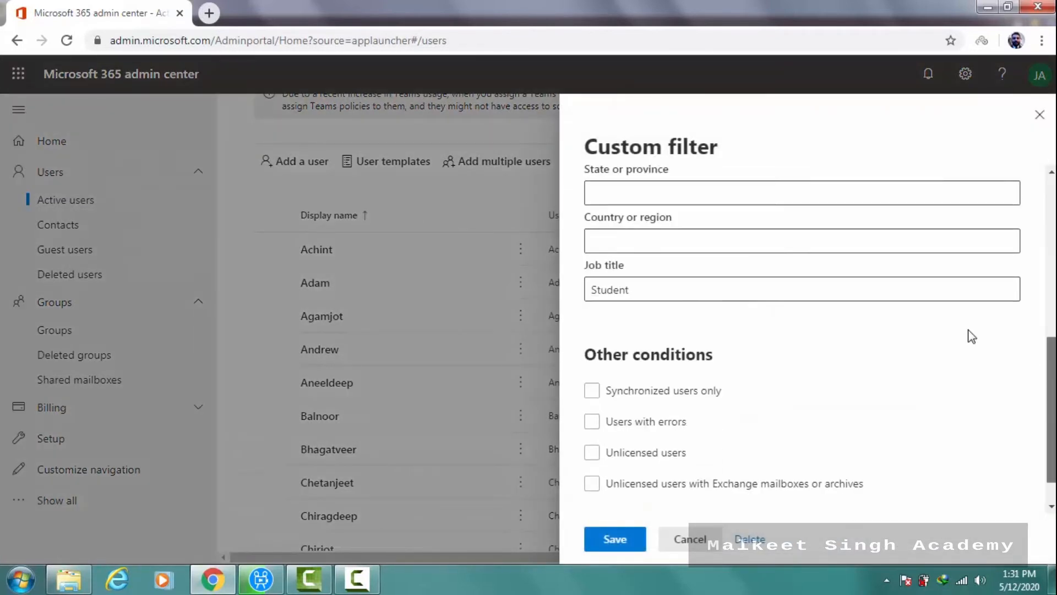
double_click(635, 275)
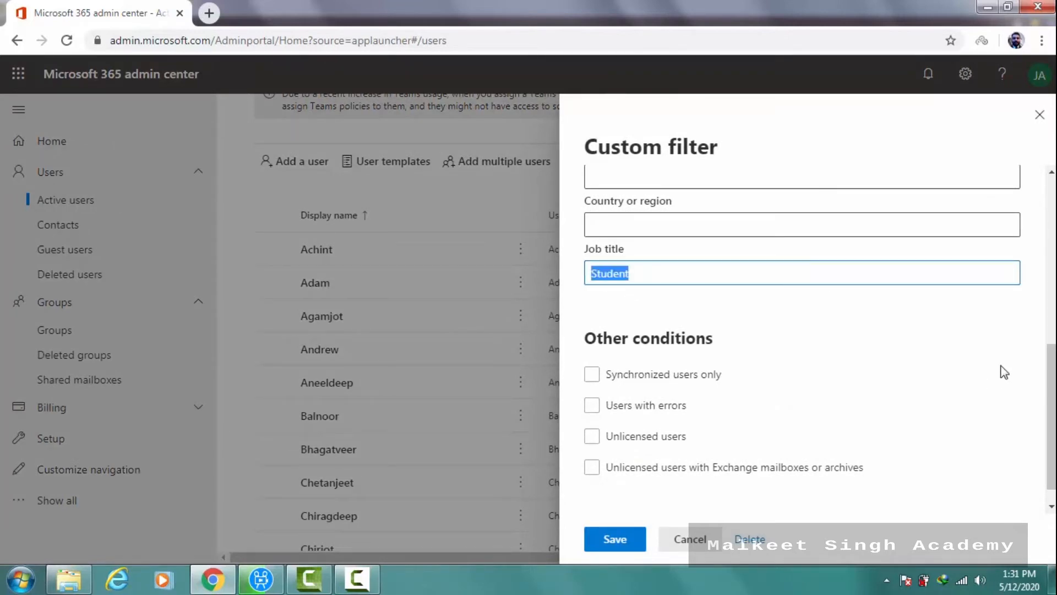
drag(1050, 408, 1051, 363)
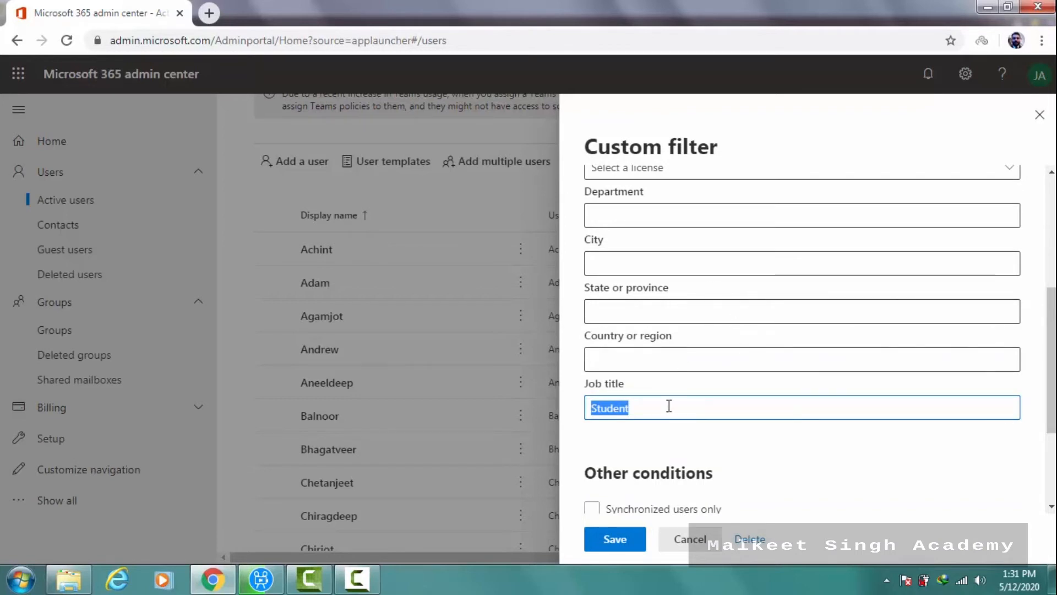
click(644, 537)
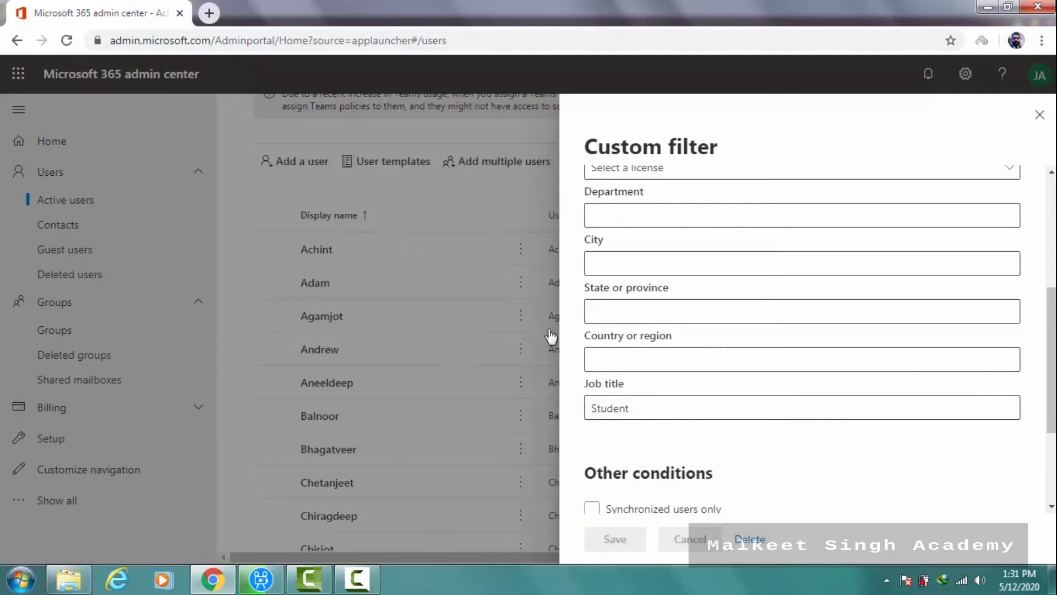
click(1042, 121)
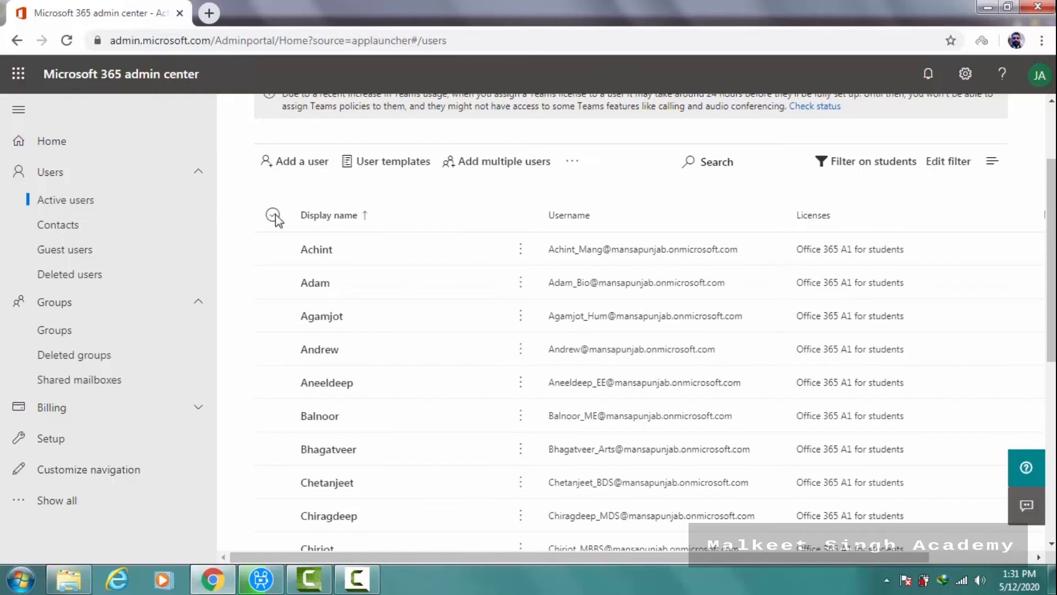
- Select all the filtered students and add them to the Electrical Engineering-I Session-2020-21 group through group management, then close the confirmation
click(273, 215)
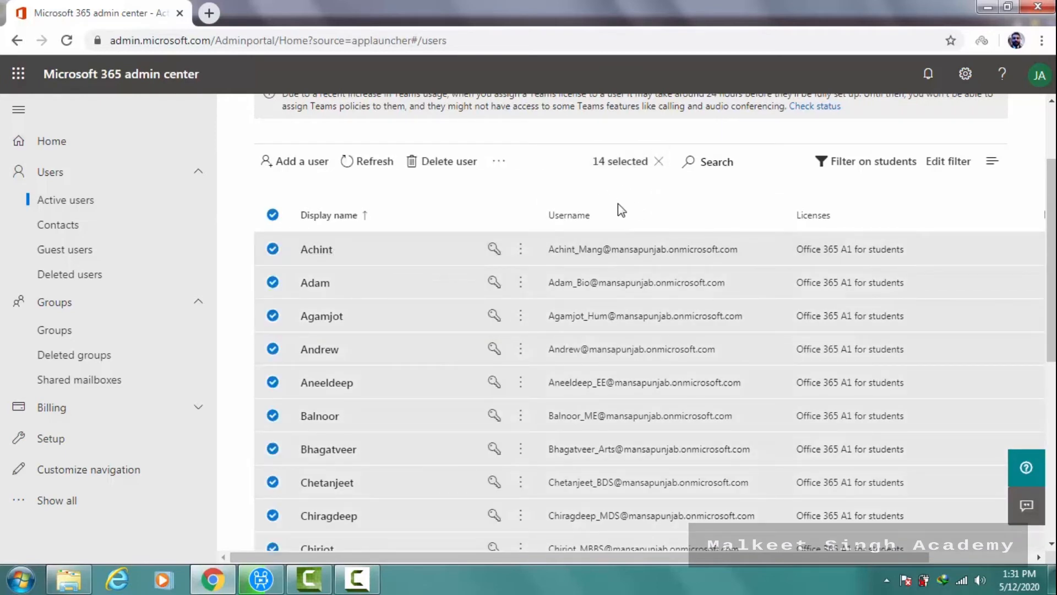
scroll(1050, 230, up, 2)
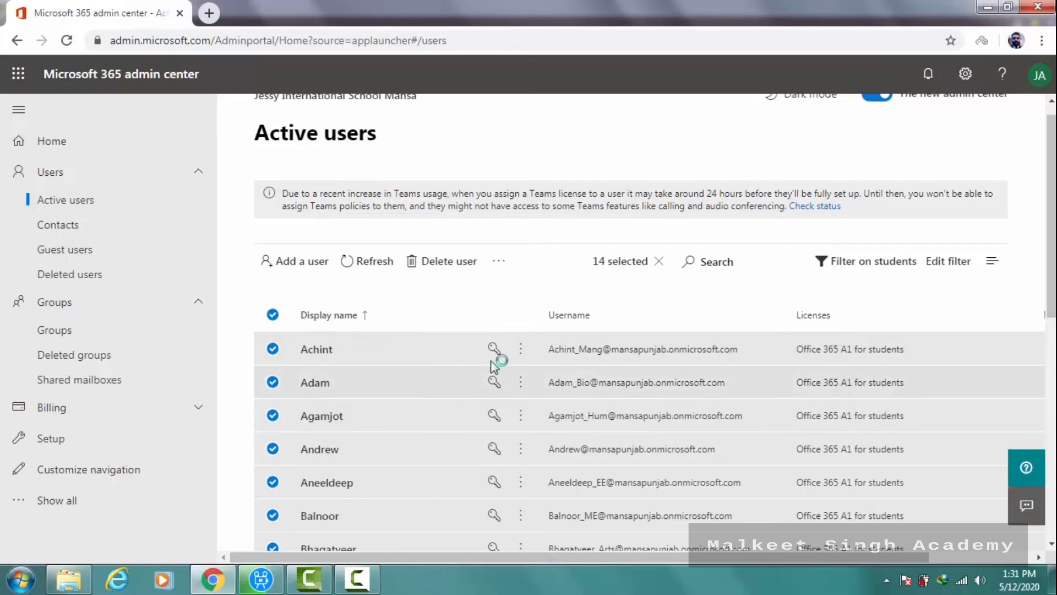
scroll(1051, 204, down, 2)
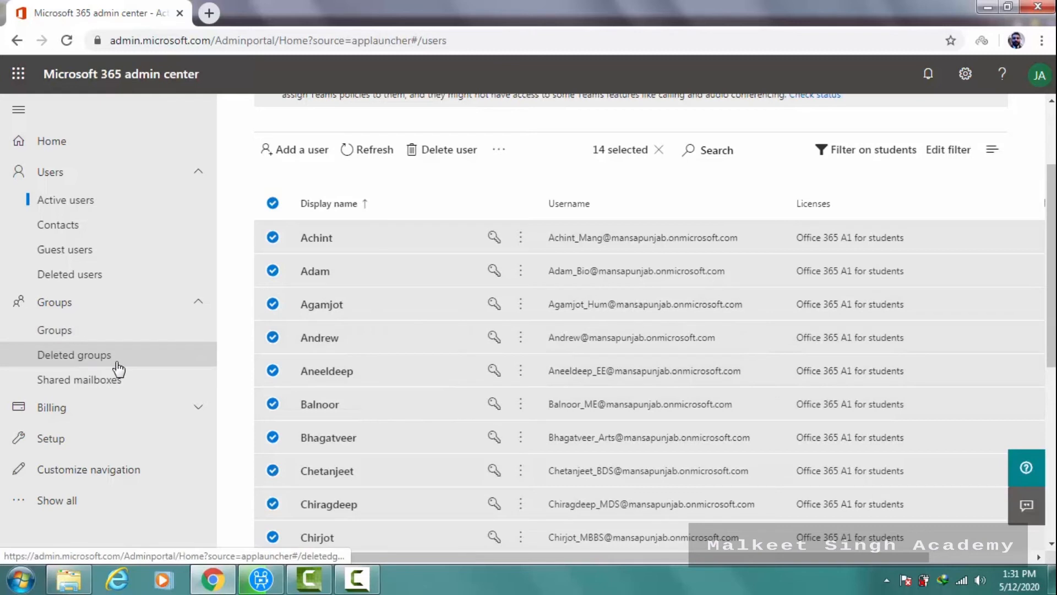
click(501, 158)
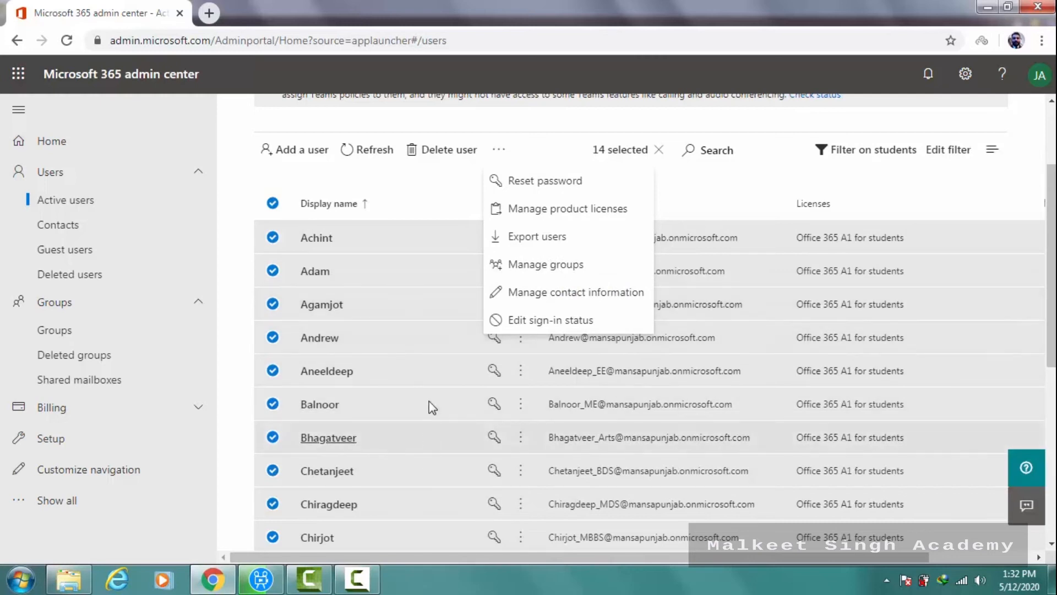
click(551, 267)
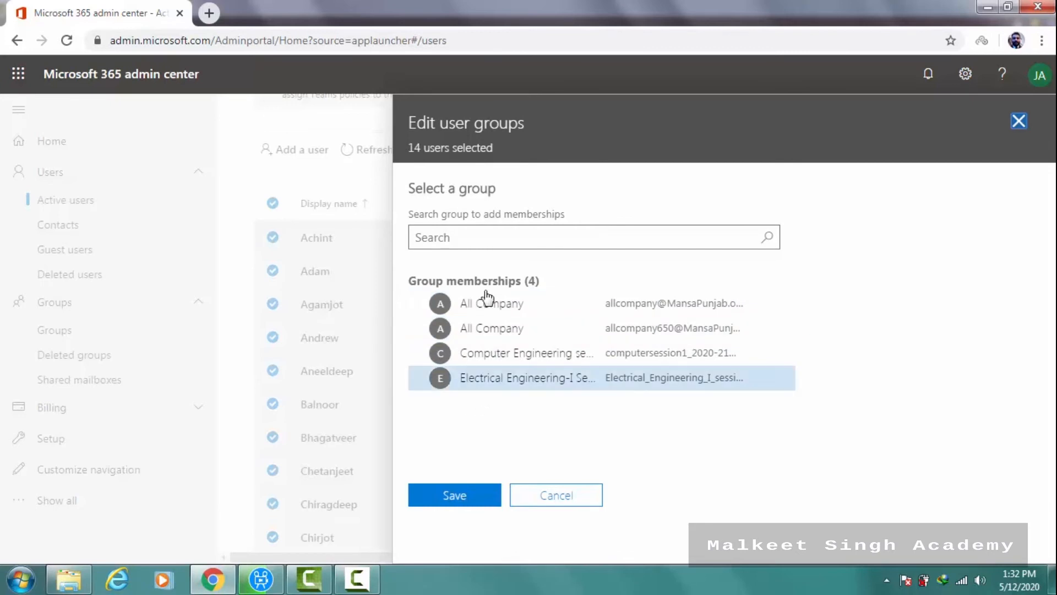
click(499, 384)
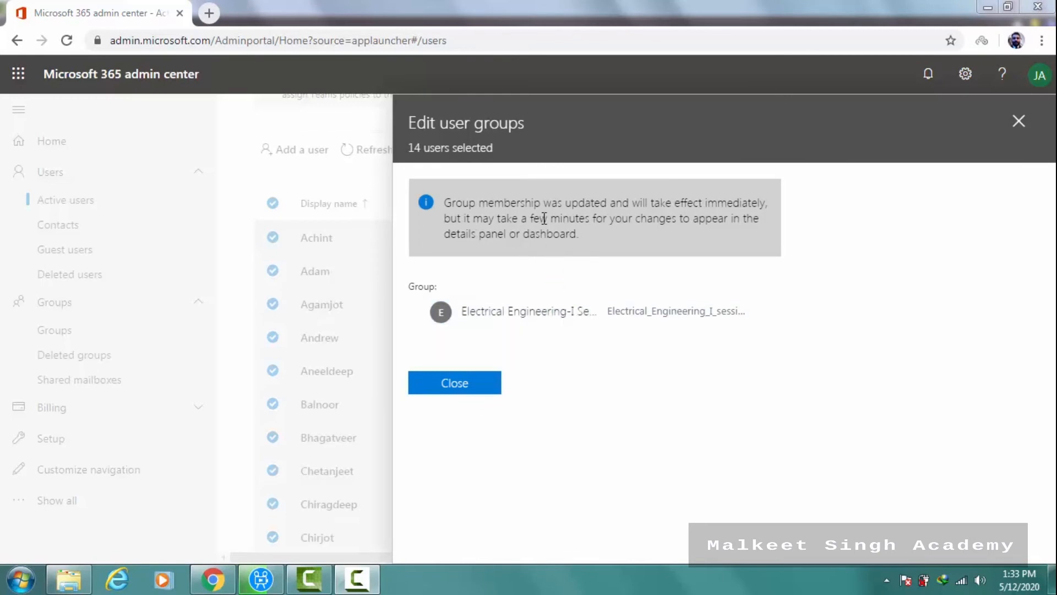
click(492, 387)
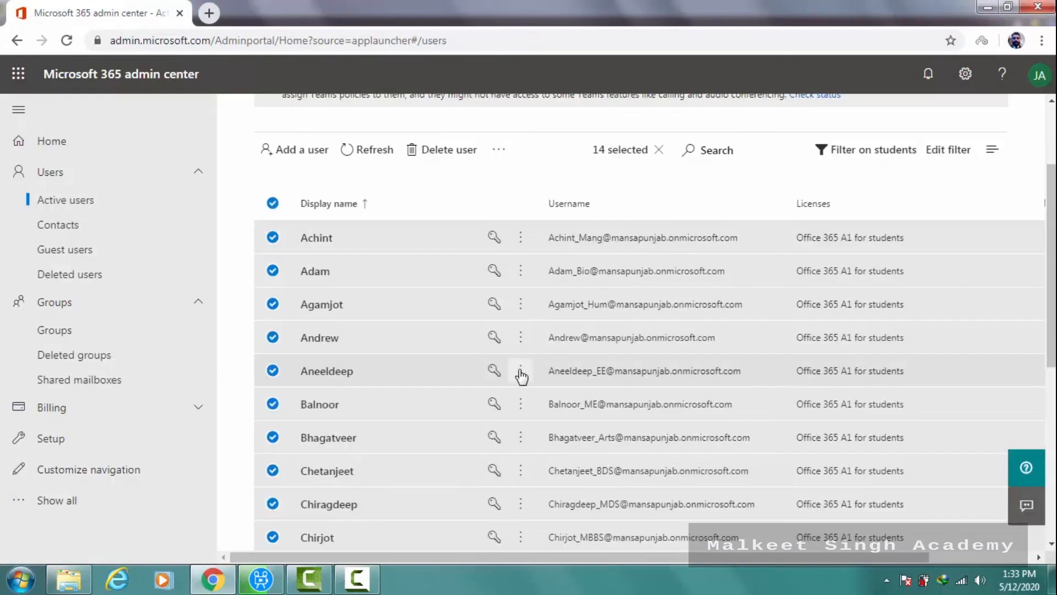
- Open the Electrical Engineering-I Session-2020-21 group's details and check its owners and full member list
click(103, 336)
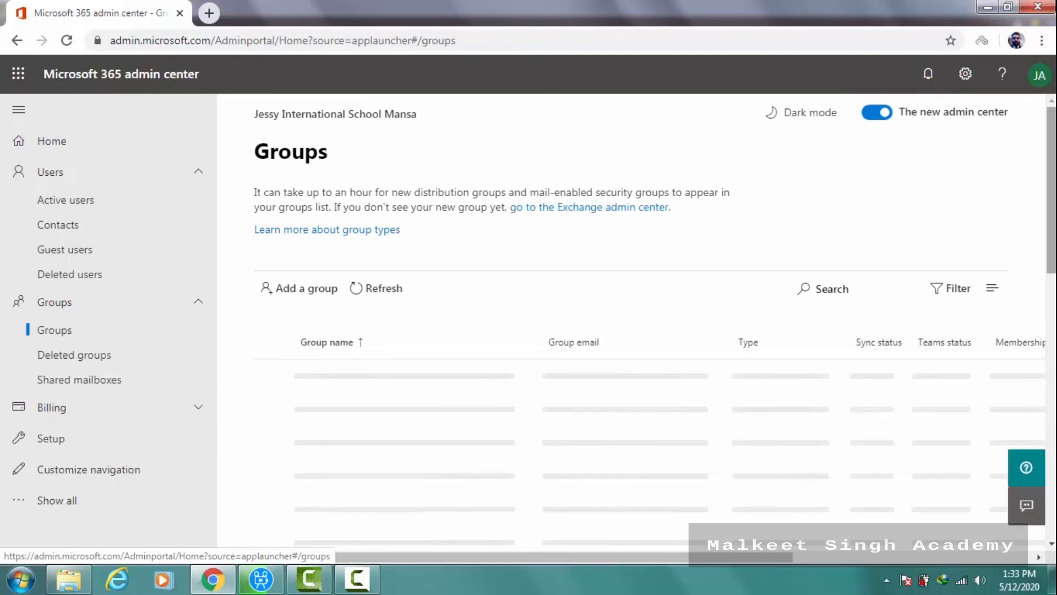
scroll(634, 331, down, 3)
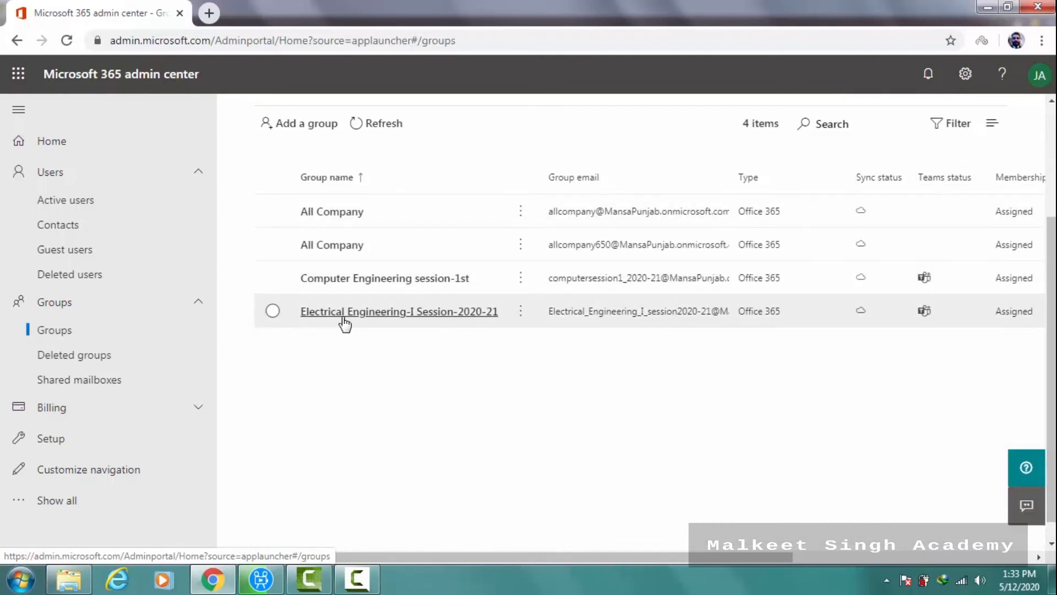
click(359, 314)
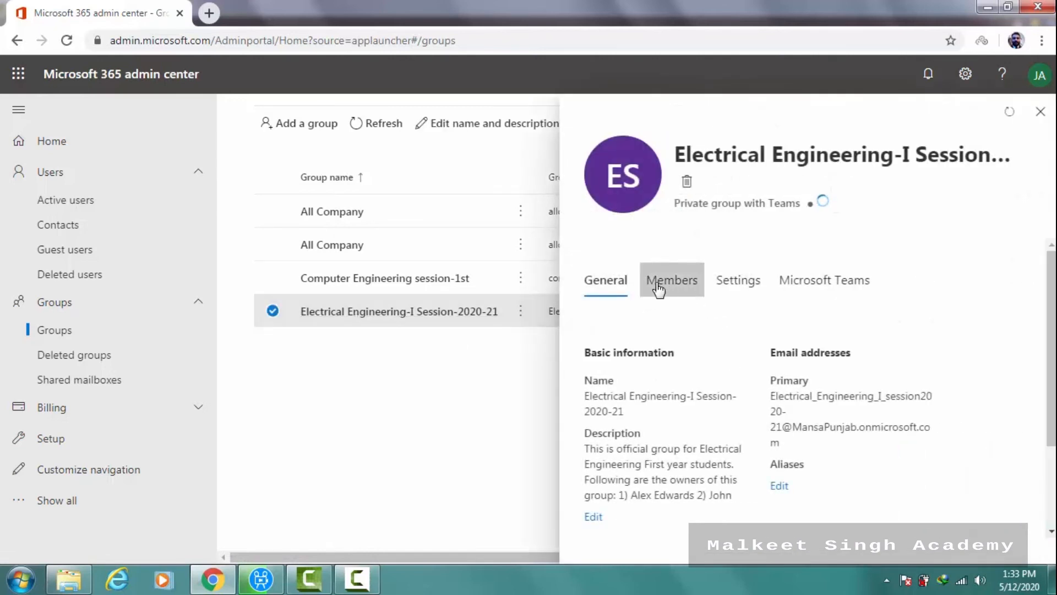
click(690, 291)
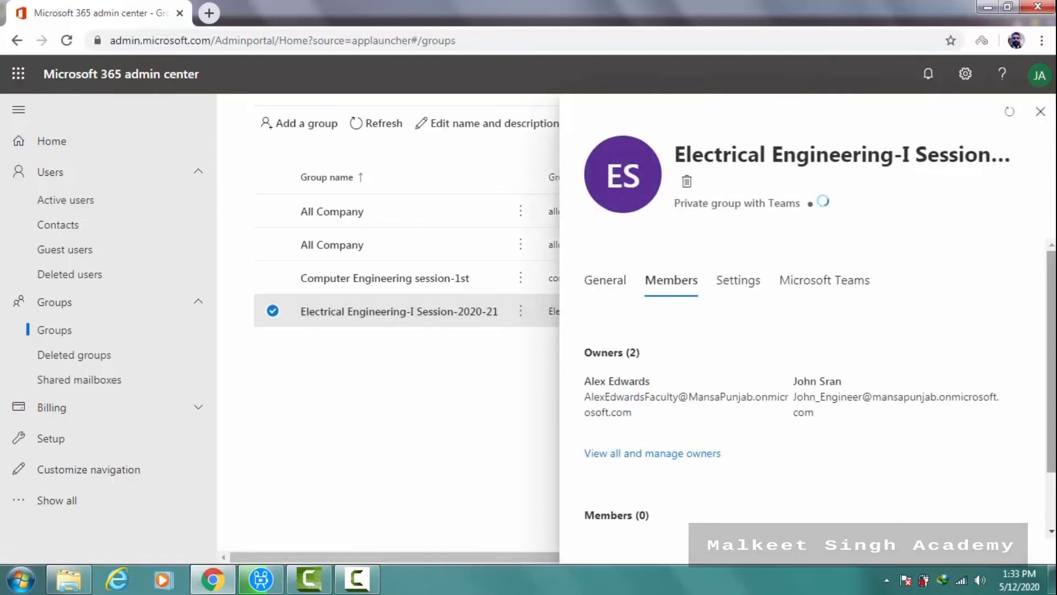
drag(1053, 285, 1054, 351)
scroll(936, 379, up, 3)
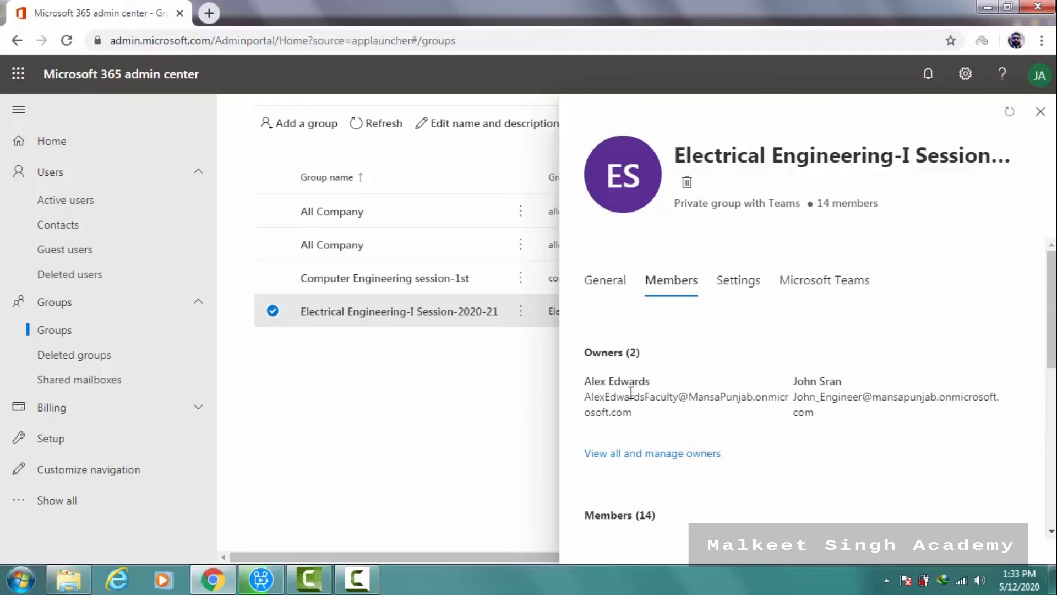
scroll(785, 402, down, 1)
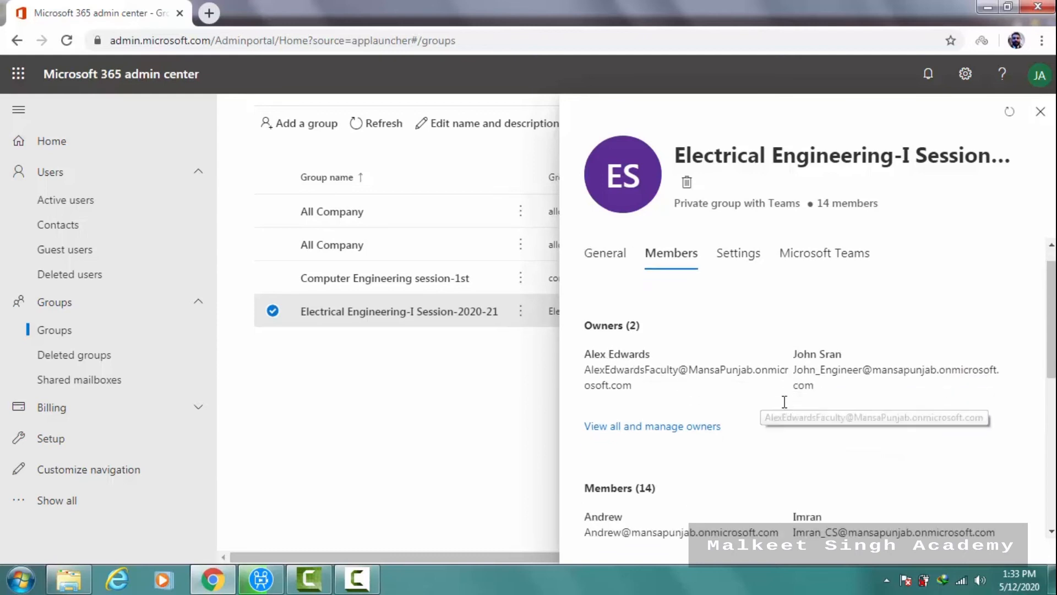
scroll(784, 402, down, 5)
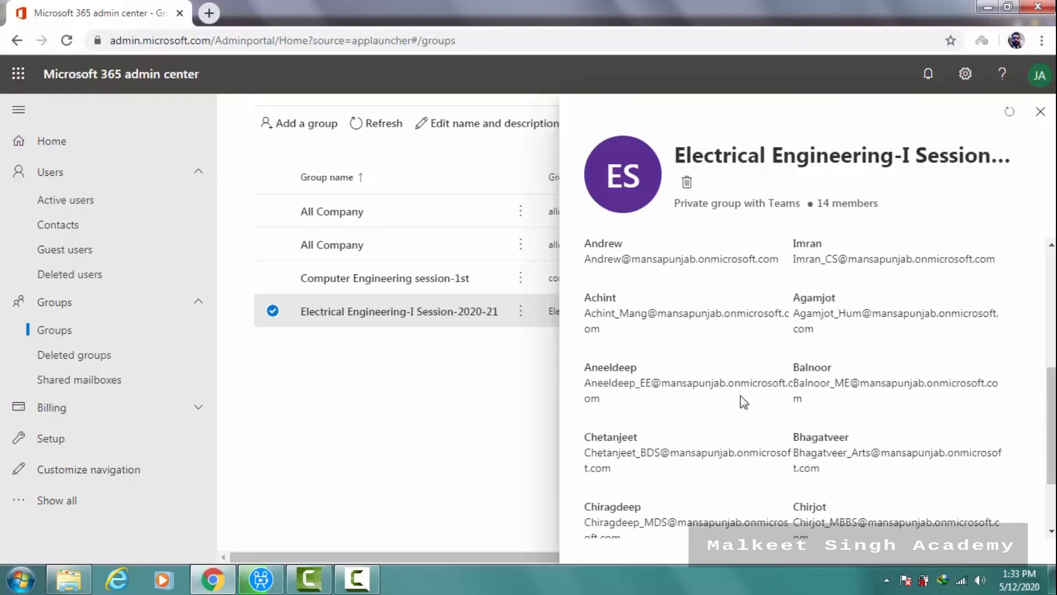
scroll(744, 402, up, 1)
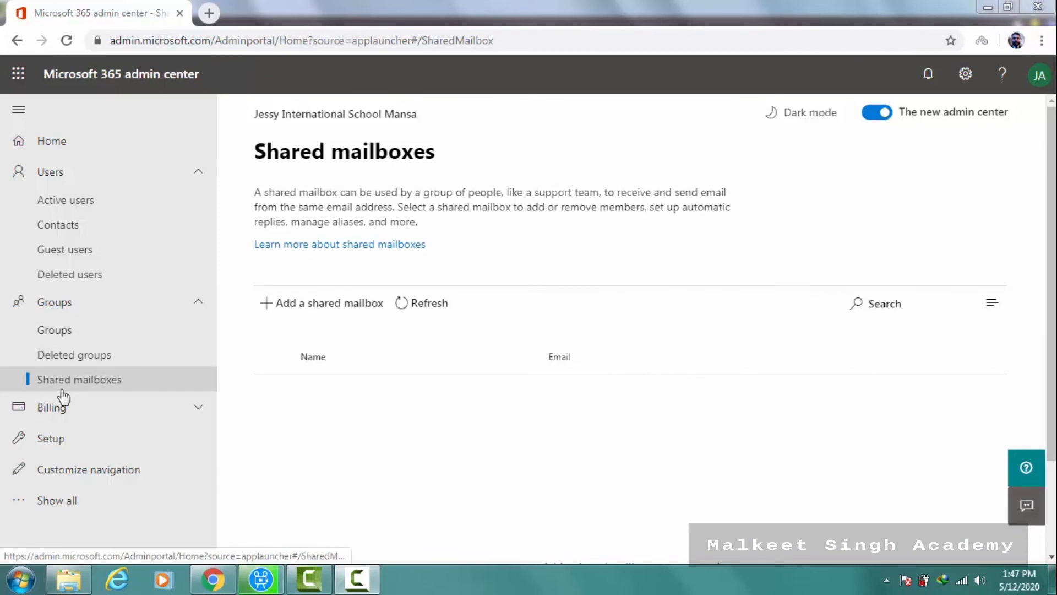
- View the groups list, the deleted groups page with its restore information, and the shared mailboxes page
click(105, 329)
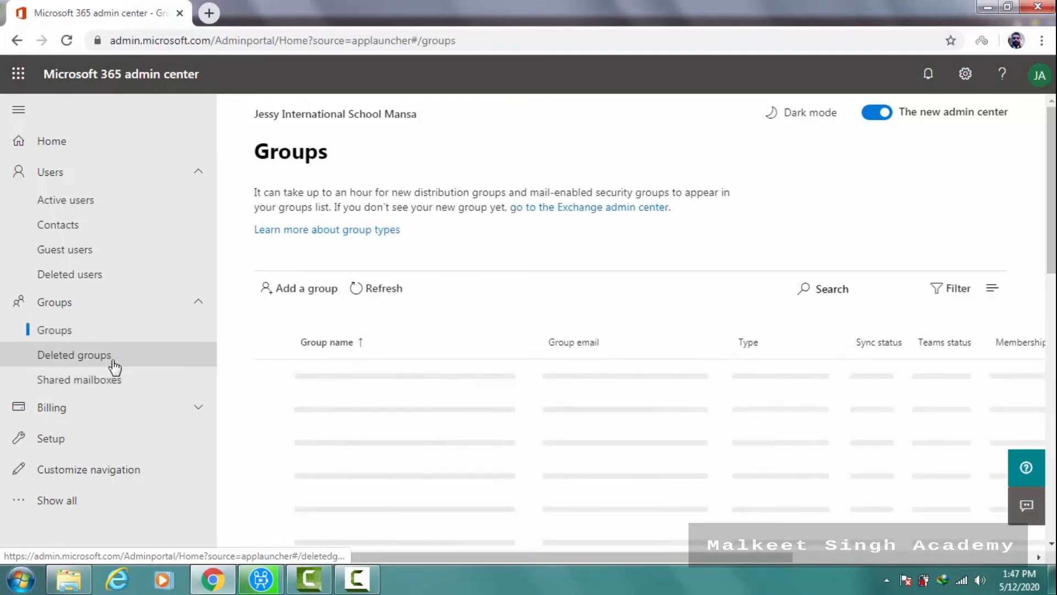
click(114, 367)
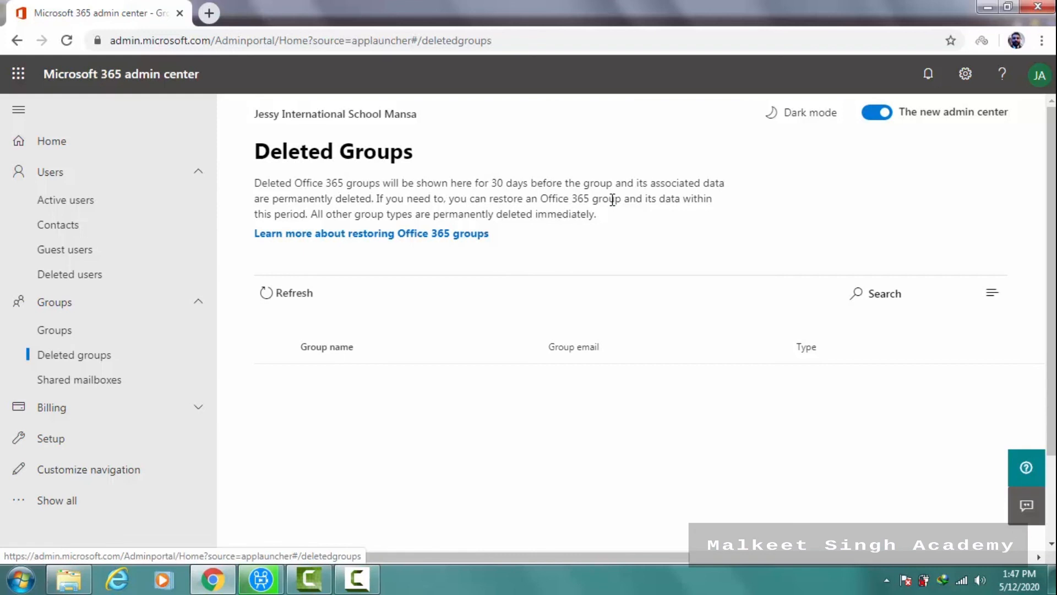
click(139, 385)
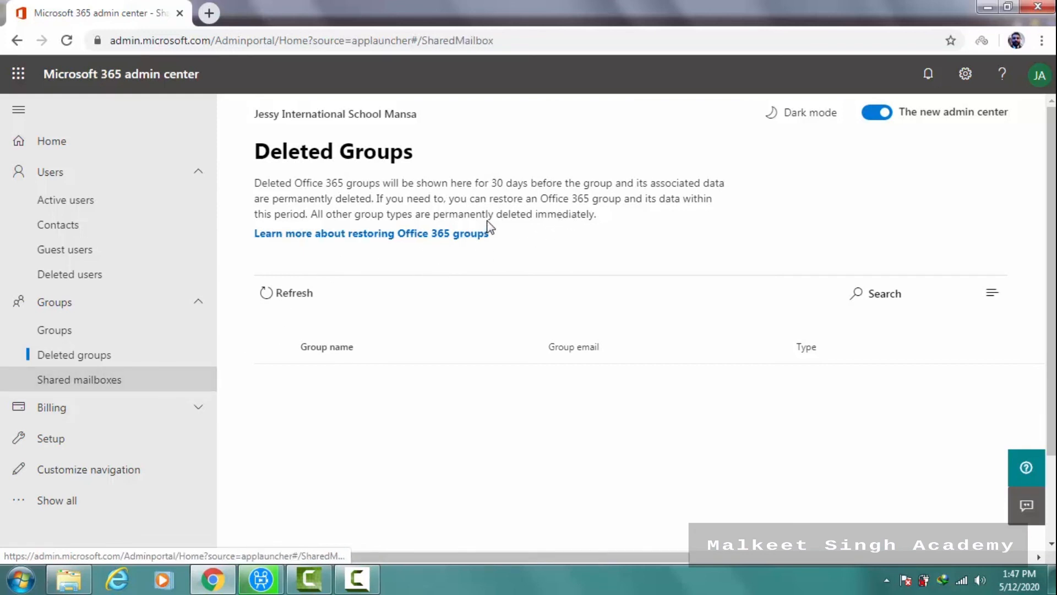